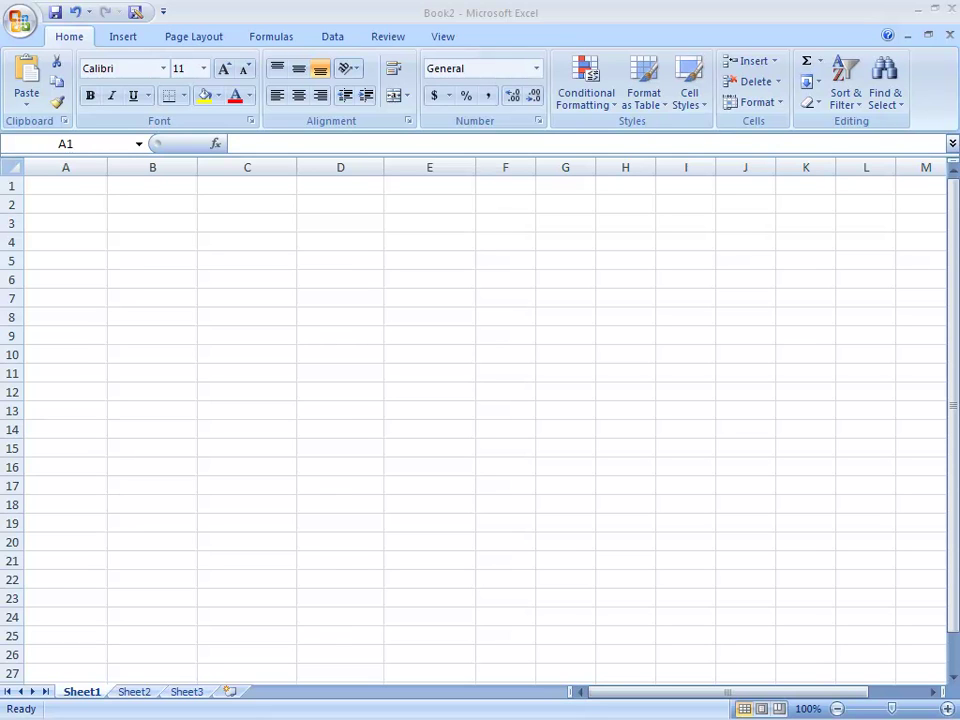
- Enter the headings Volume (mL), Pressure (kPa), 1/volume and Pressure (kPa) across A1:D1
left_click(68, 180)
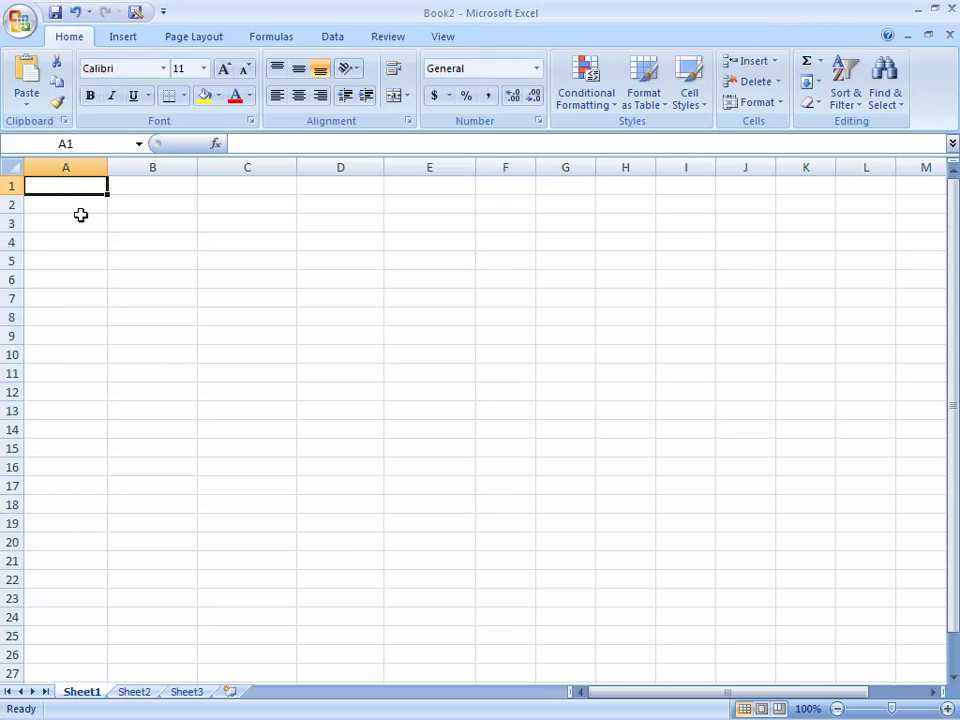
type("Volume (mL")
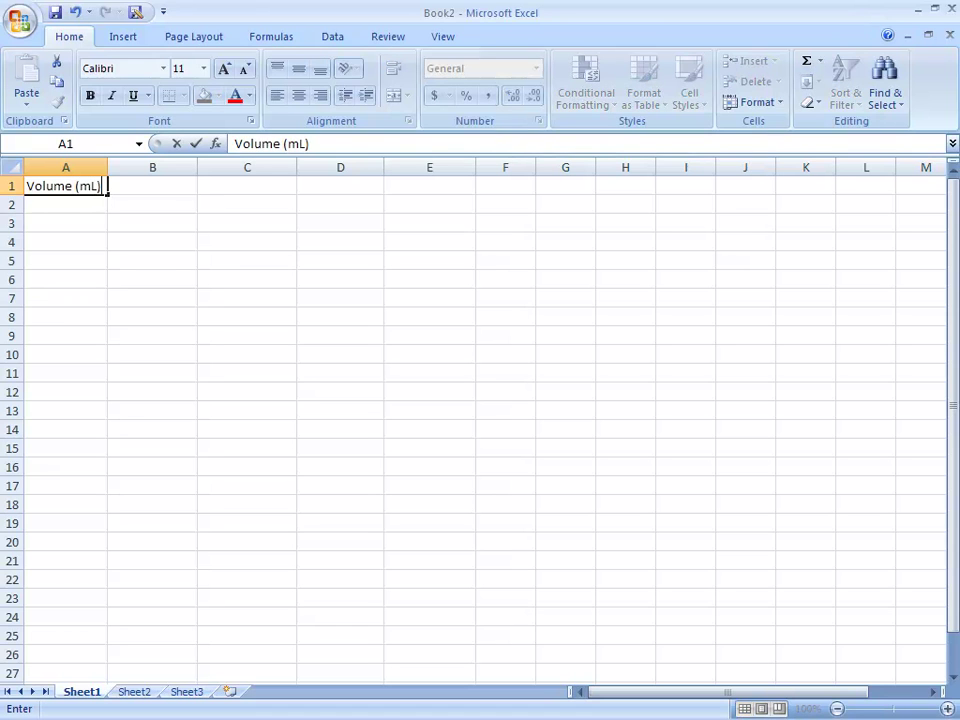
key("Tab")
type("P")
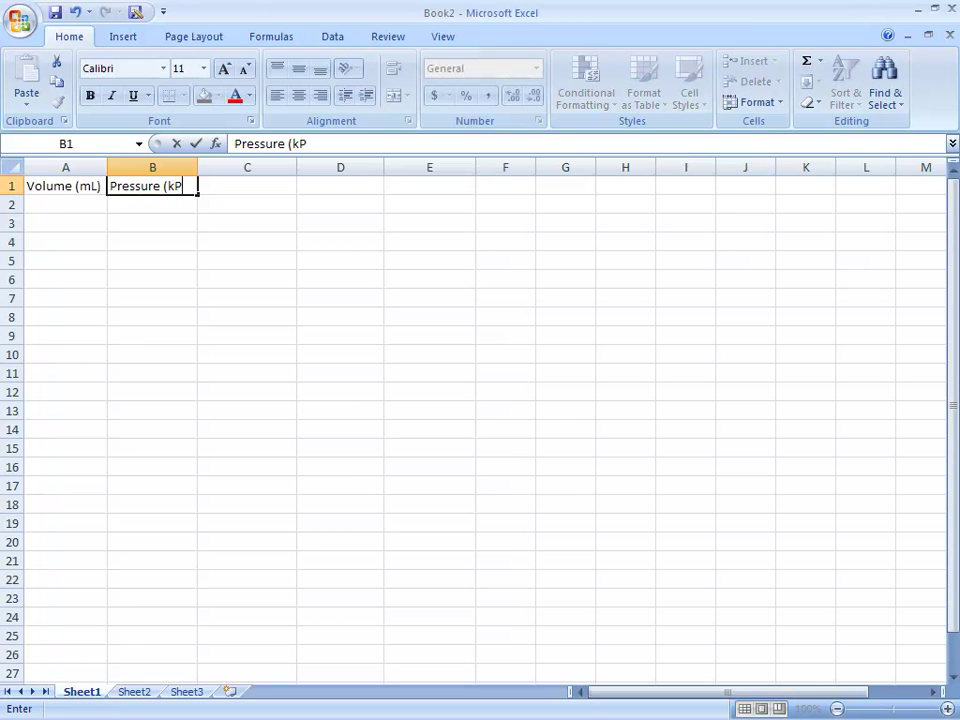
key("Tab")
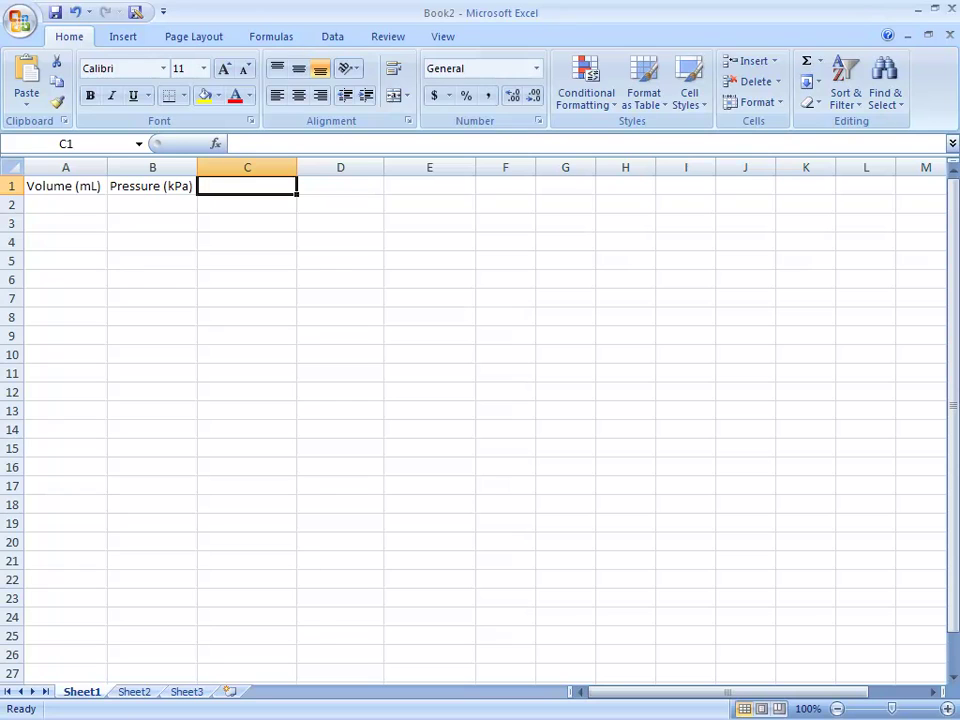
type("1/volume")
key("Tab")
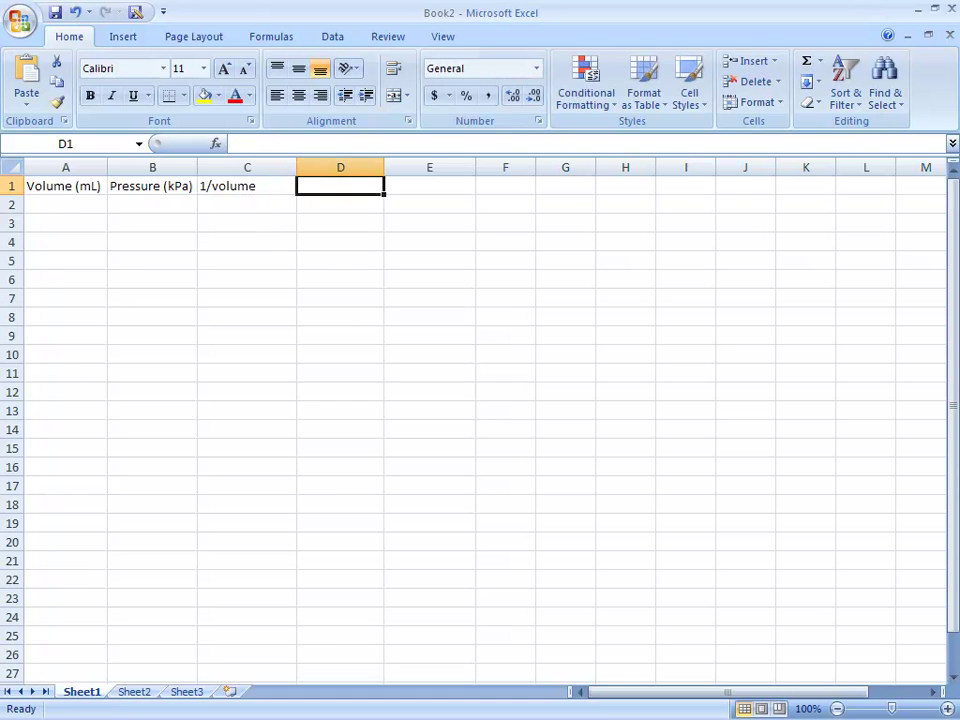
type("Pressure (kPa")
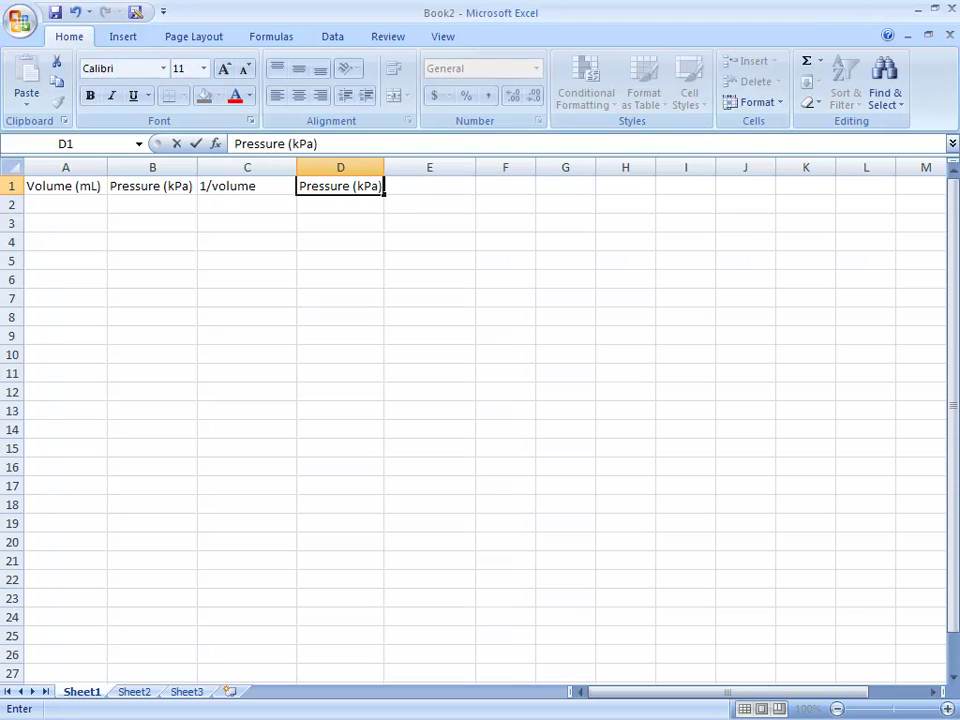
key("Return")
key("Left")
key("Left")
key("Left")
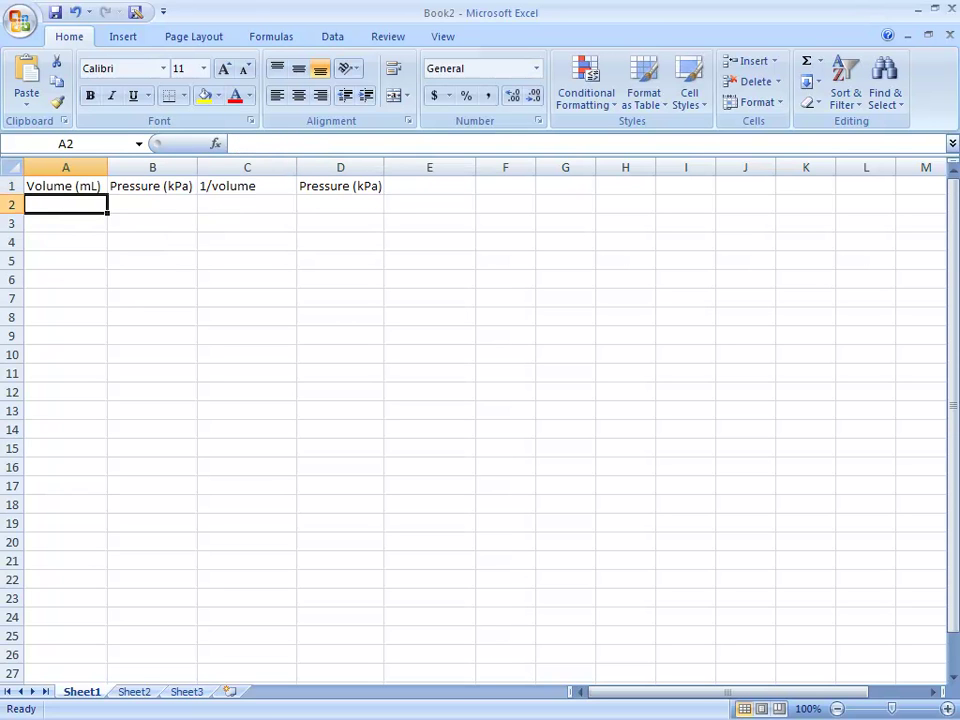
- Enter the volumes 15, 16, 14, 12, 10, 8 and 6 in A2:A8
type("15")
key("Return")
type("16")
key("Return")
type("14")
key("Return")
type("12")
key("Return")
type("10")
key("Return")
type("8")
key("Return")
type("6")
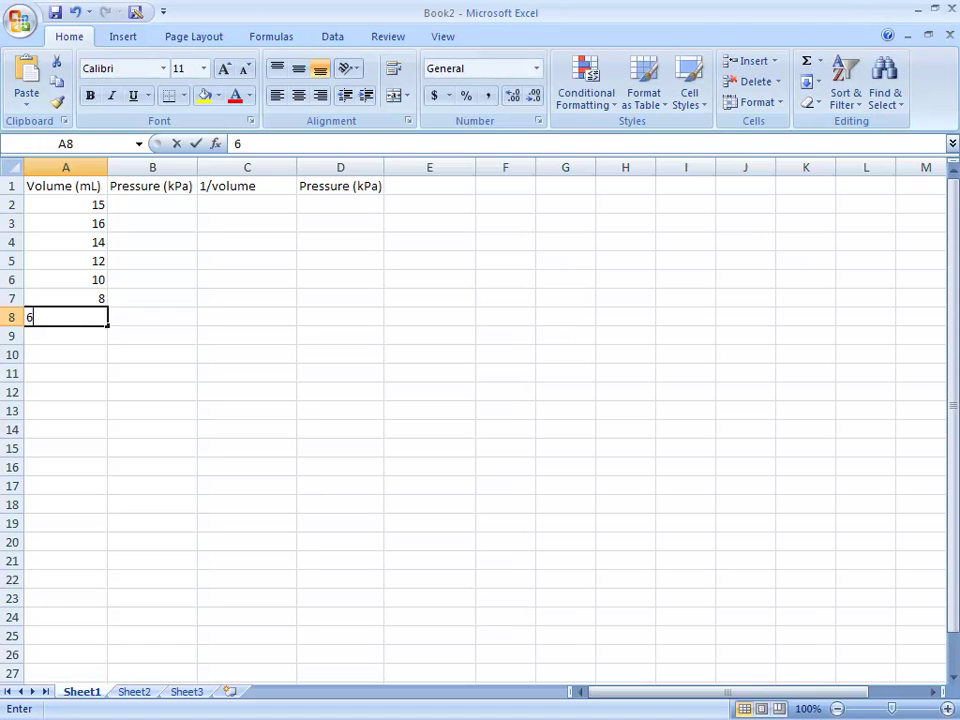
- Enter the pressures 100, 95, 105, 118, 131, 139 and 180 in B2:B8
left_click(152, 298)
left_click(152, 242)
left_click(152, 204)
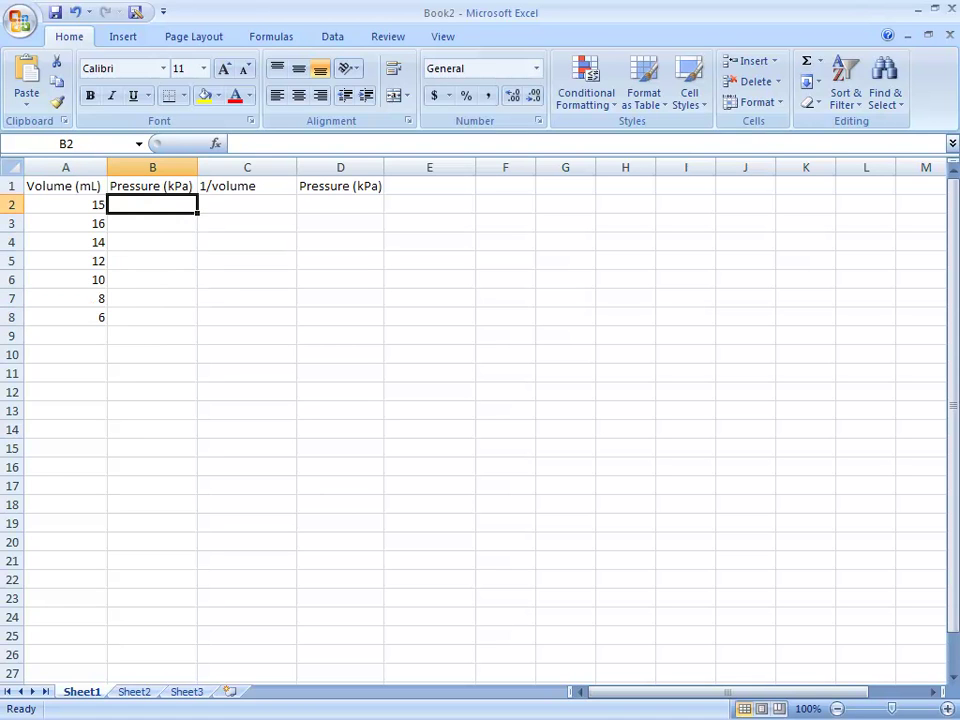
type("10")
key("Return")
left_click(152, 242)
left_click(152, 204)
type("100")
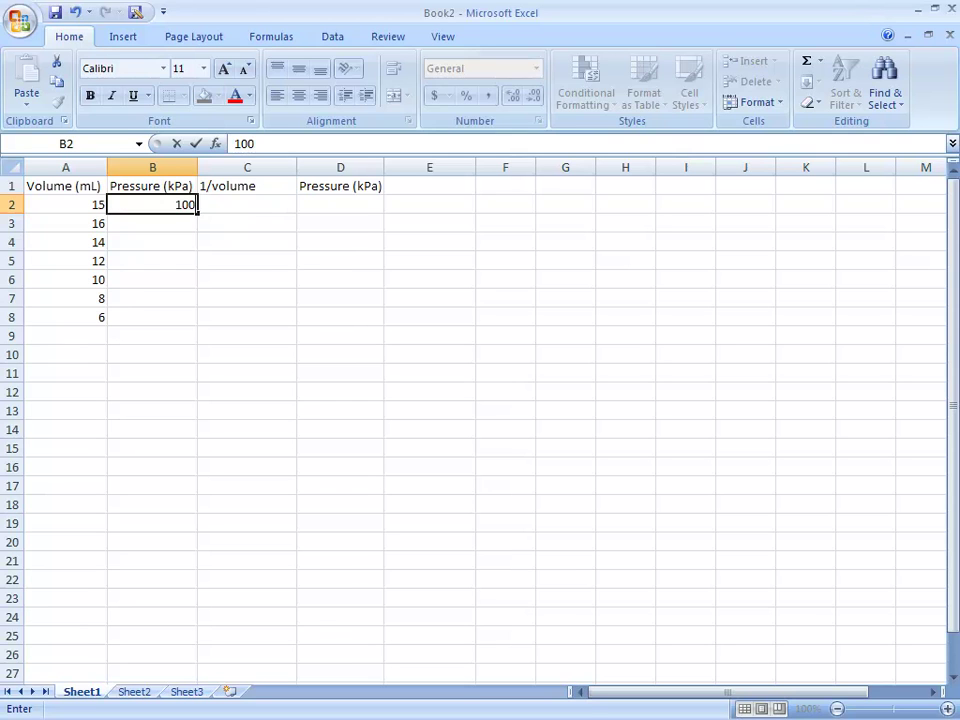
key("Return")
type("95")
key("Return")
type("11")
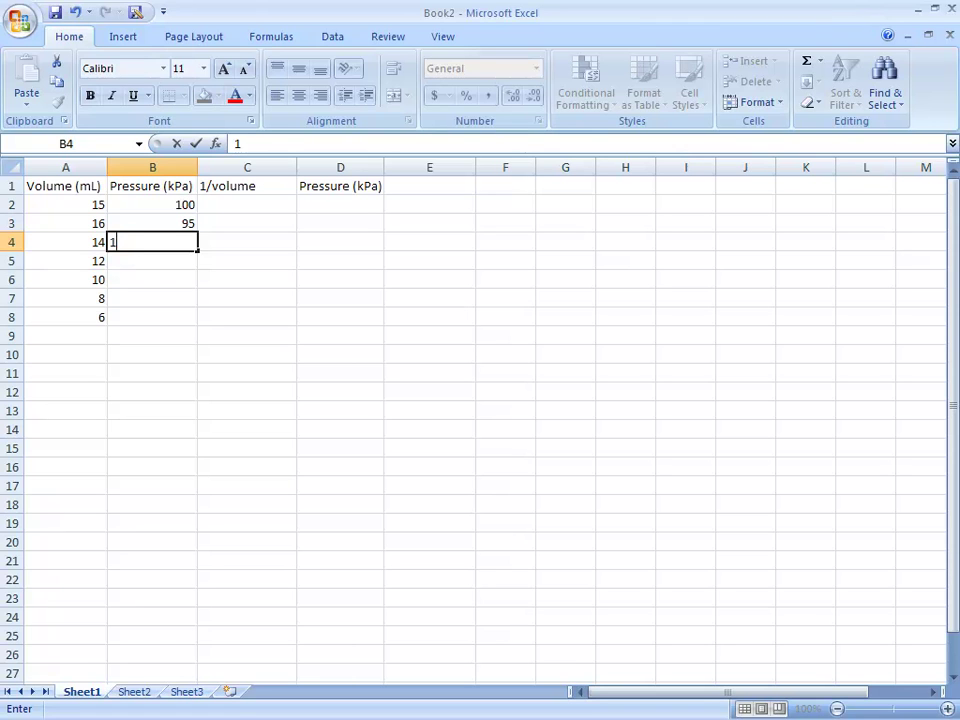
key("Return")
type("1")
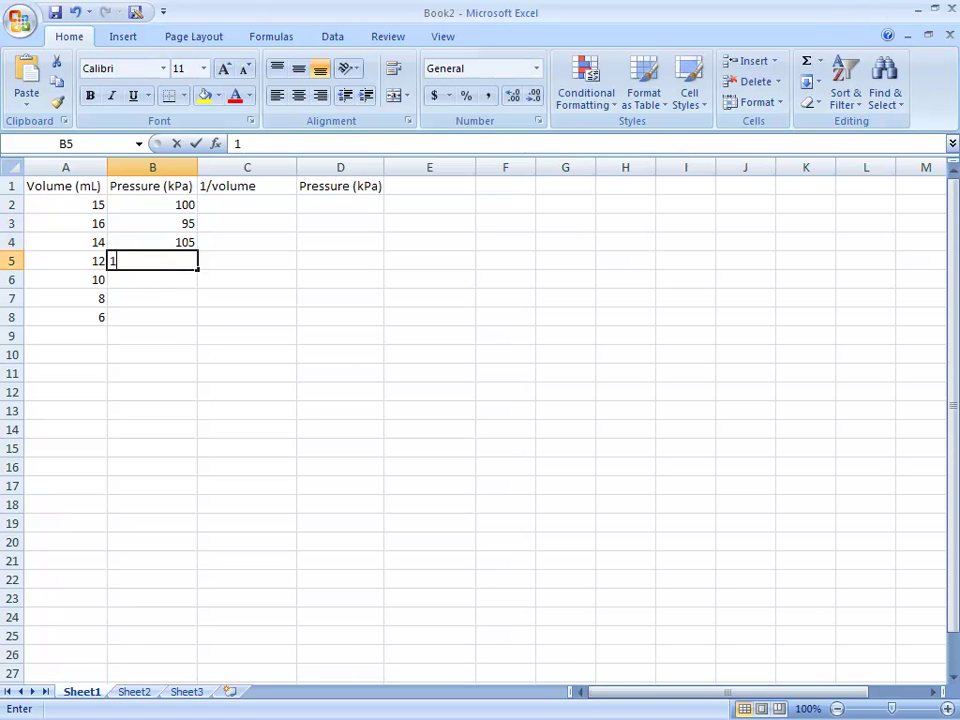
type("18")
key("Return")
type("13")
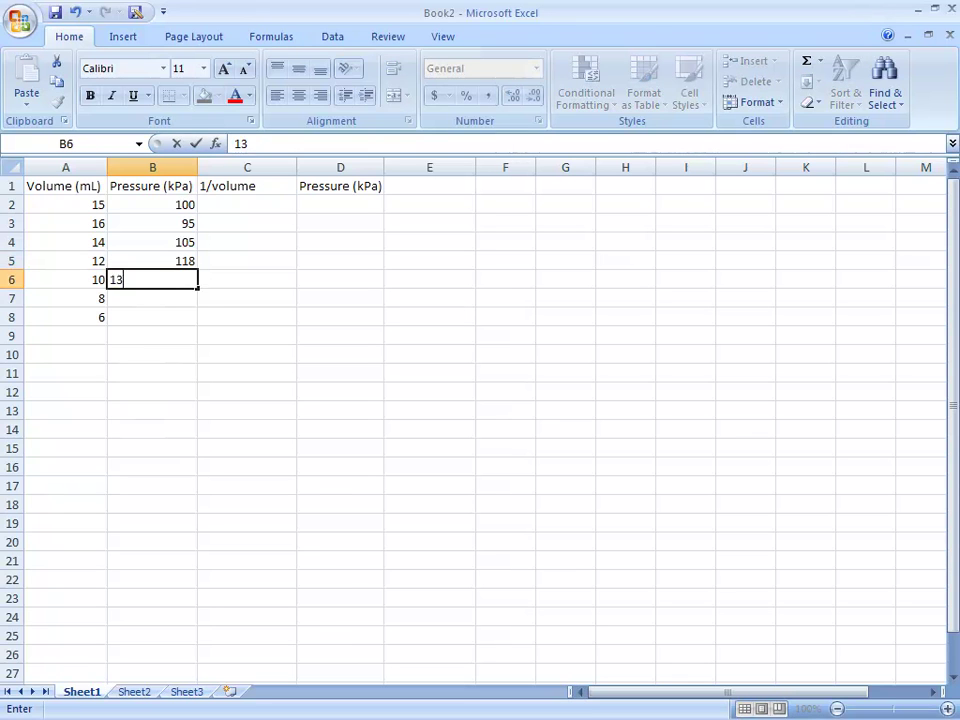
type("1")
key("Return")
type("139")
key("Return")
type("180")
key("Tab")
key("Tab")
- Put the formula =1/A2 in C2 and fill it down to C8
left_click(247, 317)
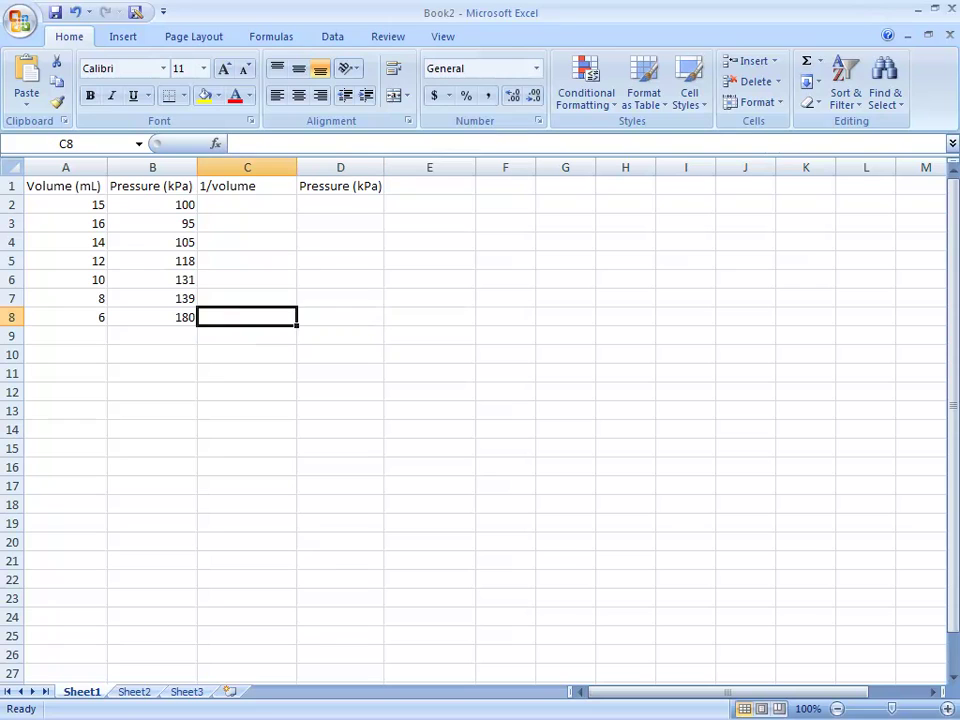
left_click(247, 298)
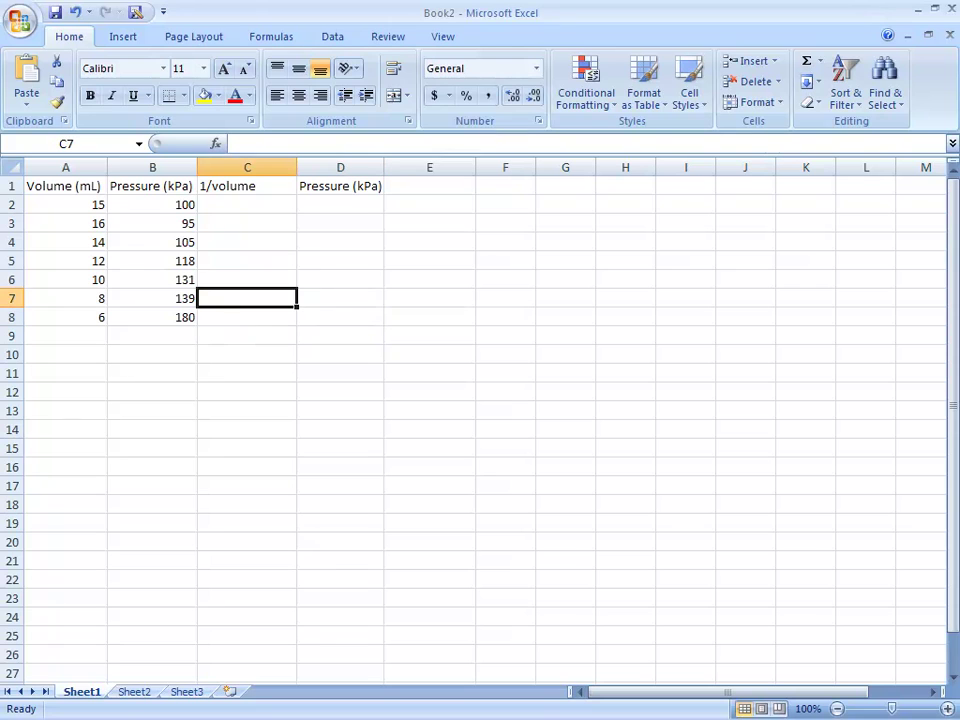
left_click(267, 202)
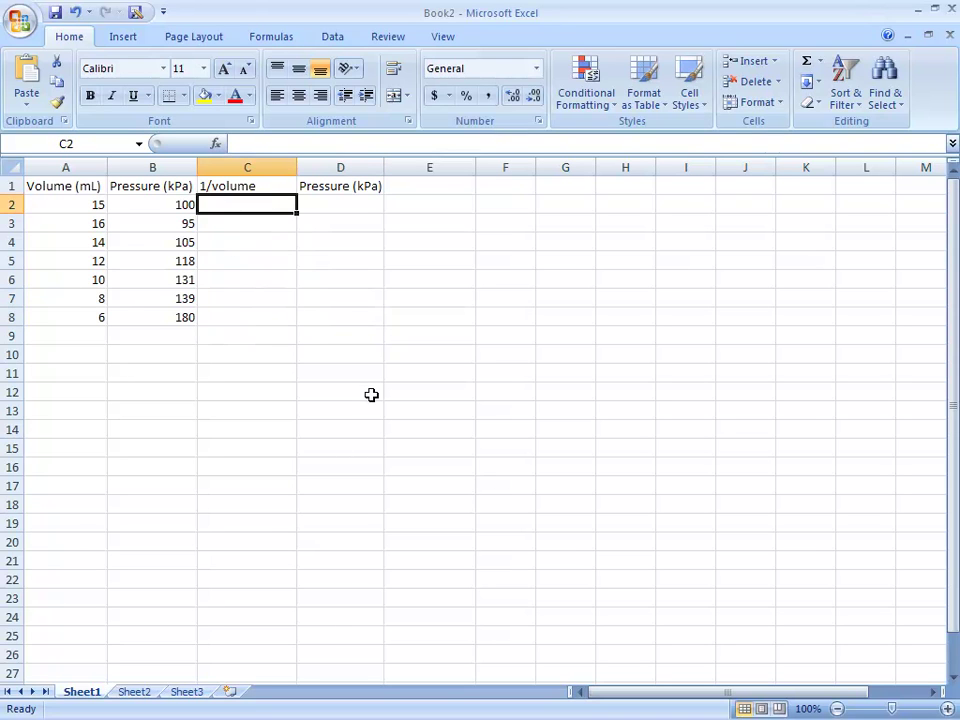
type("=1")
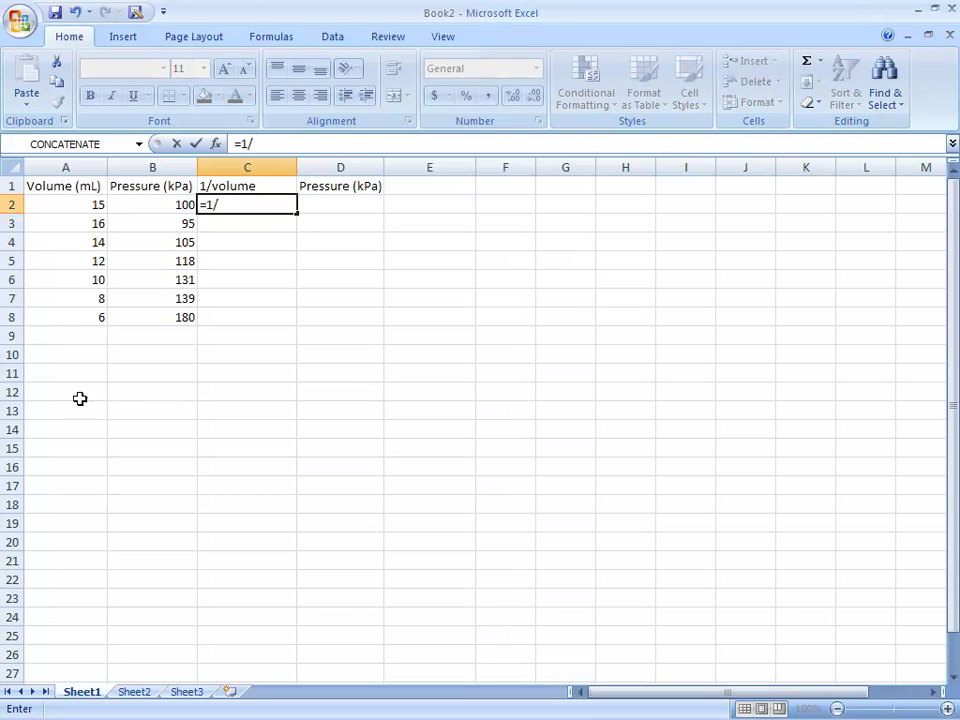
type("/")
left_click(71, 203)
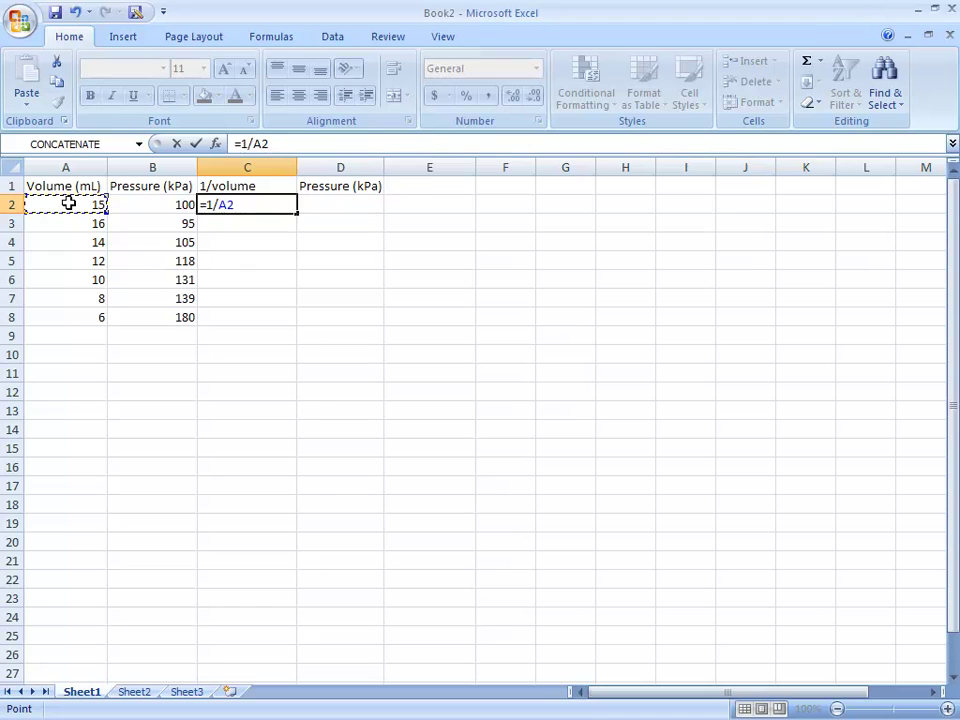
key("Return")
left_click(238, 203)
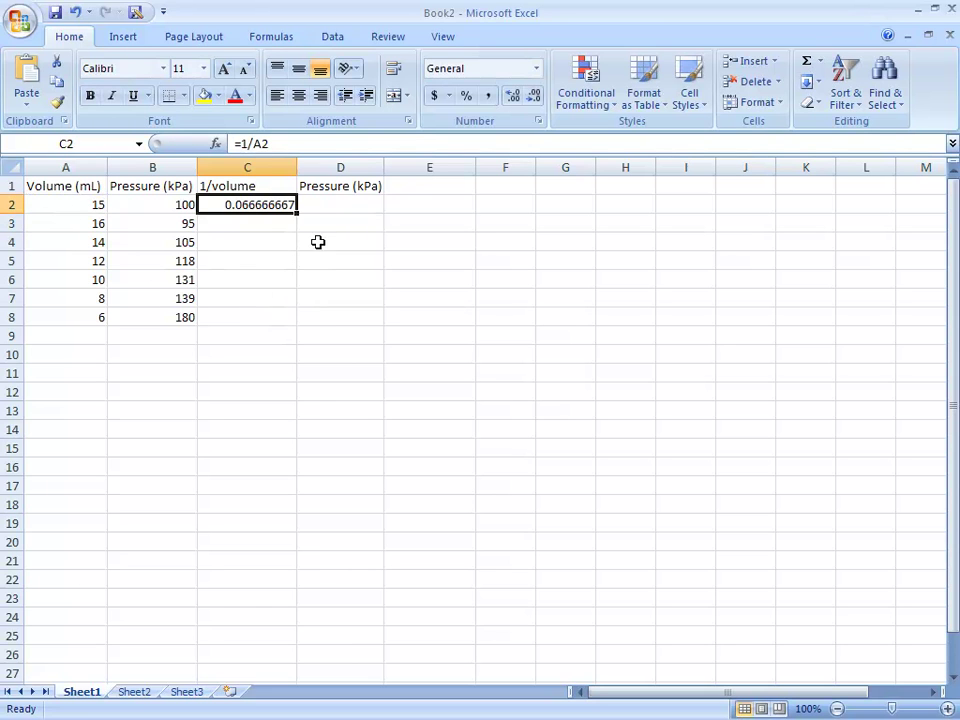
left_click_drag(296, 211, 294, 326)
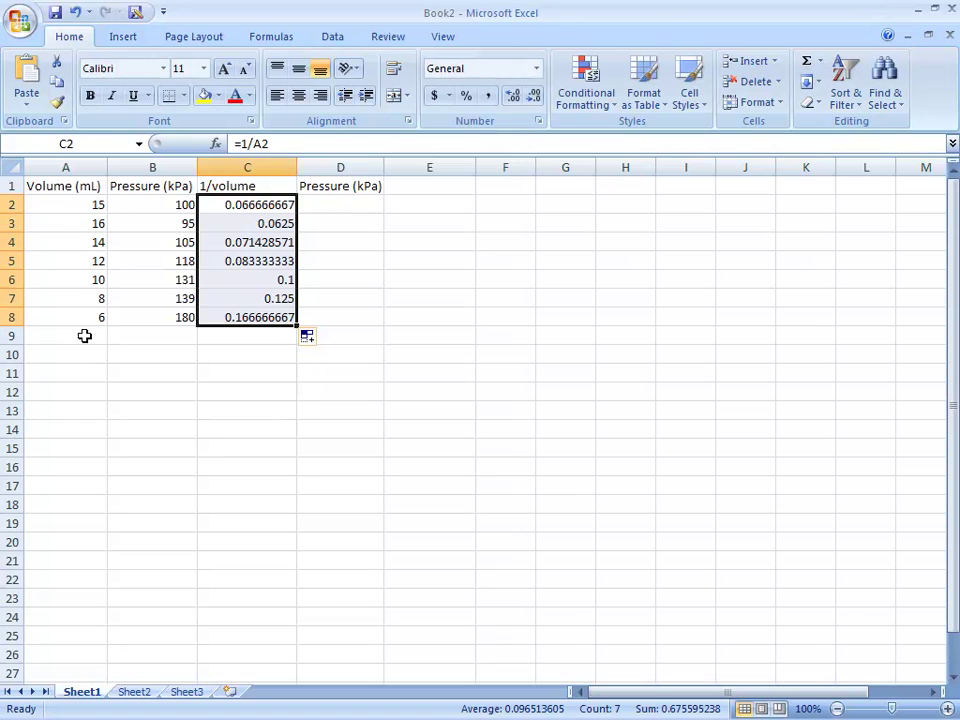
- Put the formula =B2 in D2 and fill it down to D8
left_click(343, 202)
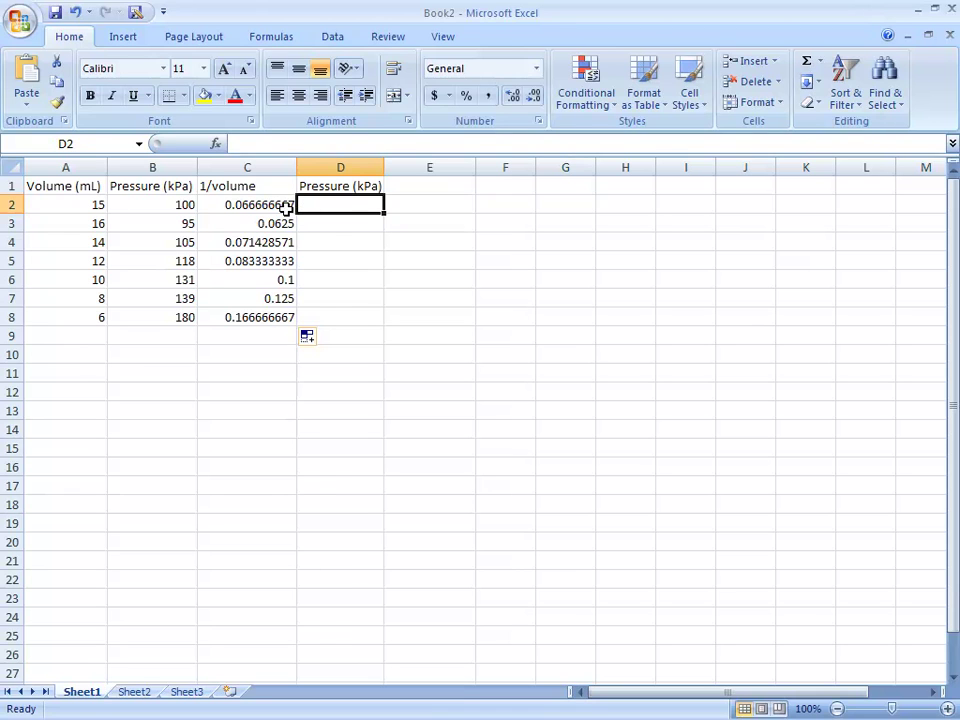
type("=")
left_click(146, 205)
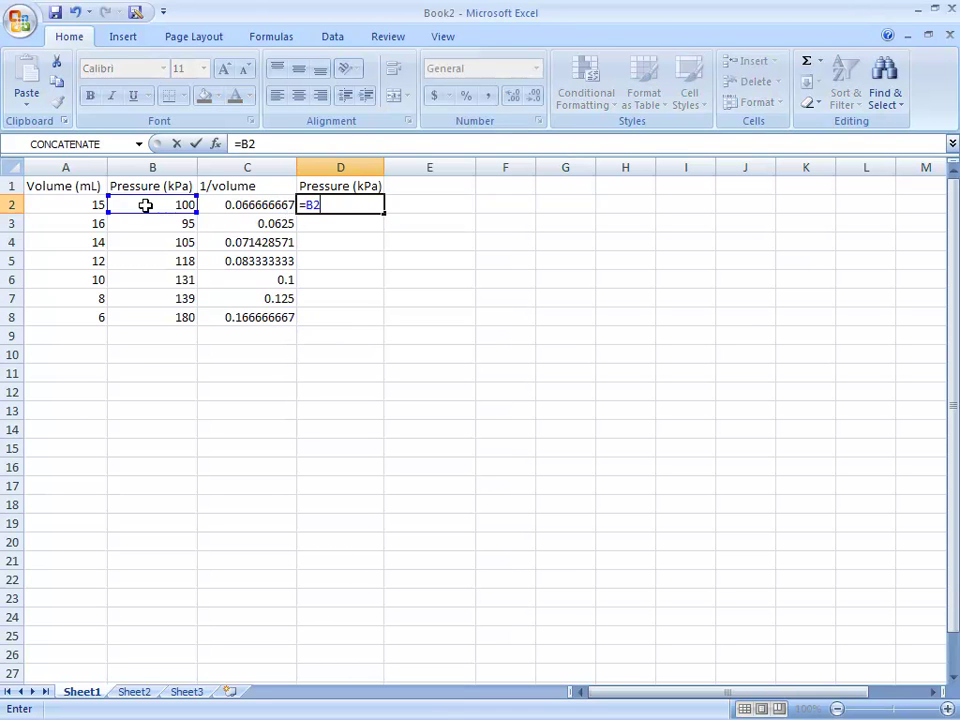
key("Return")
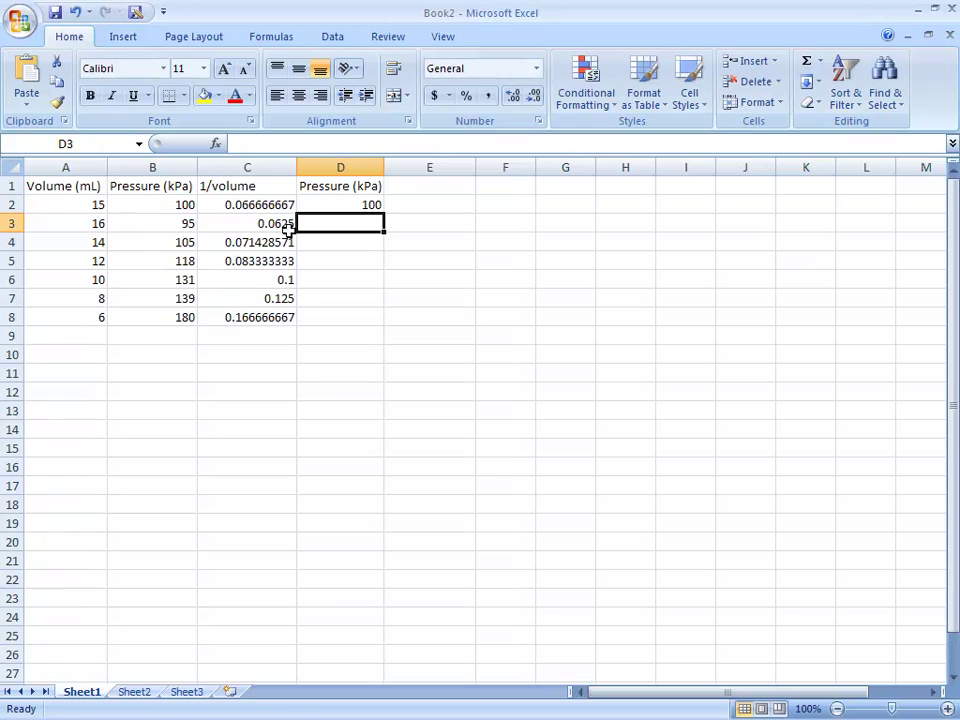
left_click(315, 204)
left_click_drag(384, 212, 386, 324)
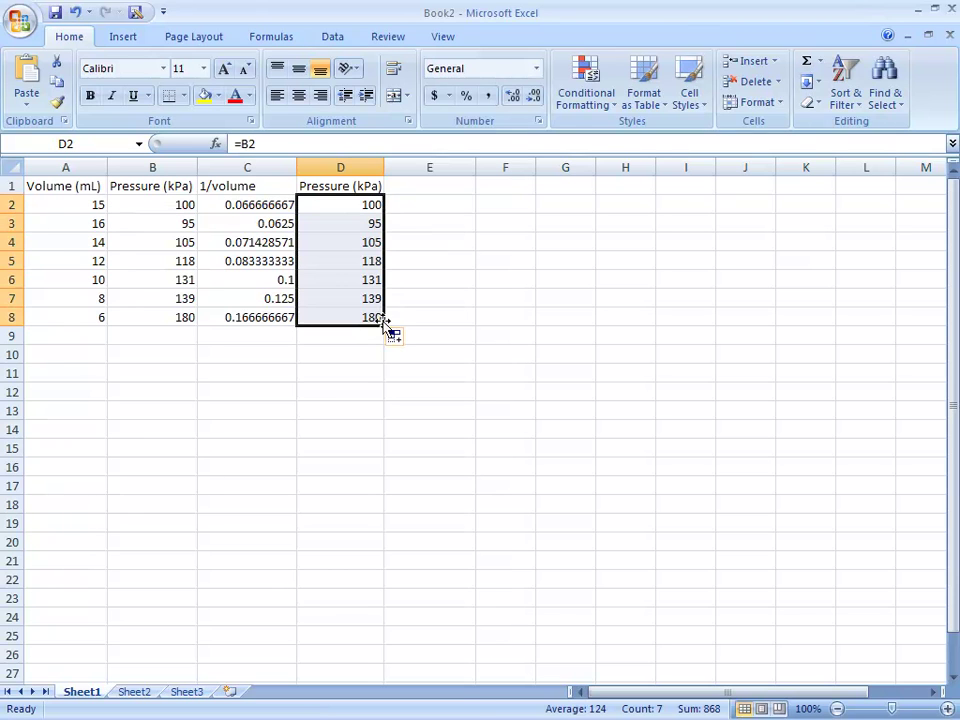
left_click(289, 350)
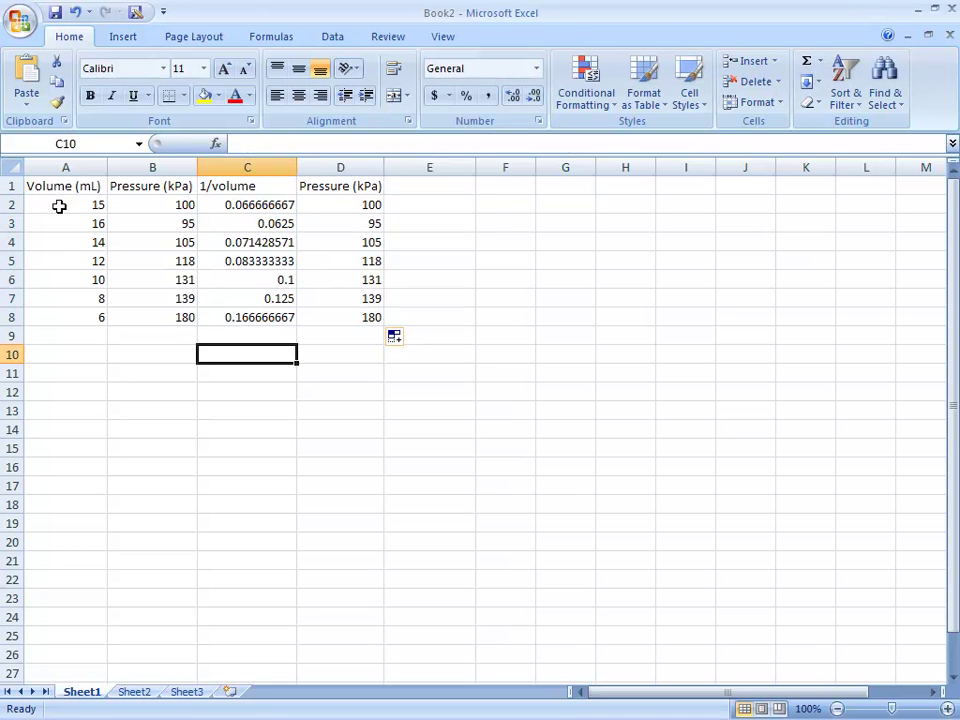
- Insert a markers-only scatter chart of the volume and pressure data in A1:B8
left_click_drag(56, 192, 146, 321)
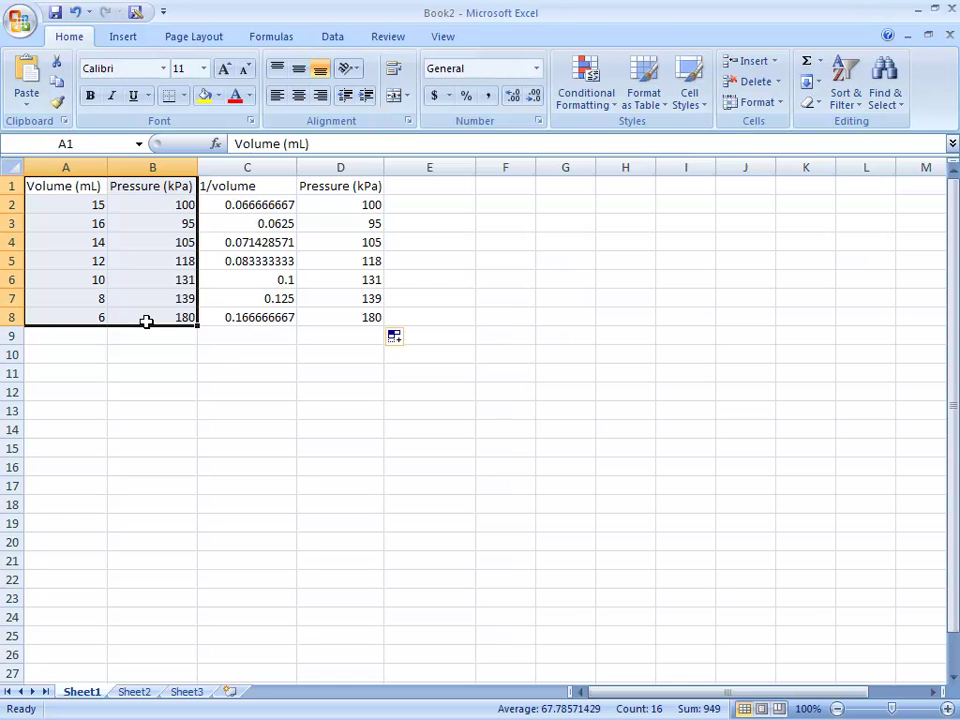
left_click(126, 40)
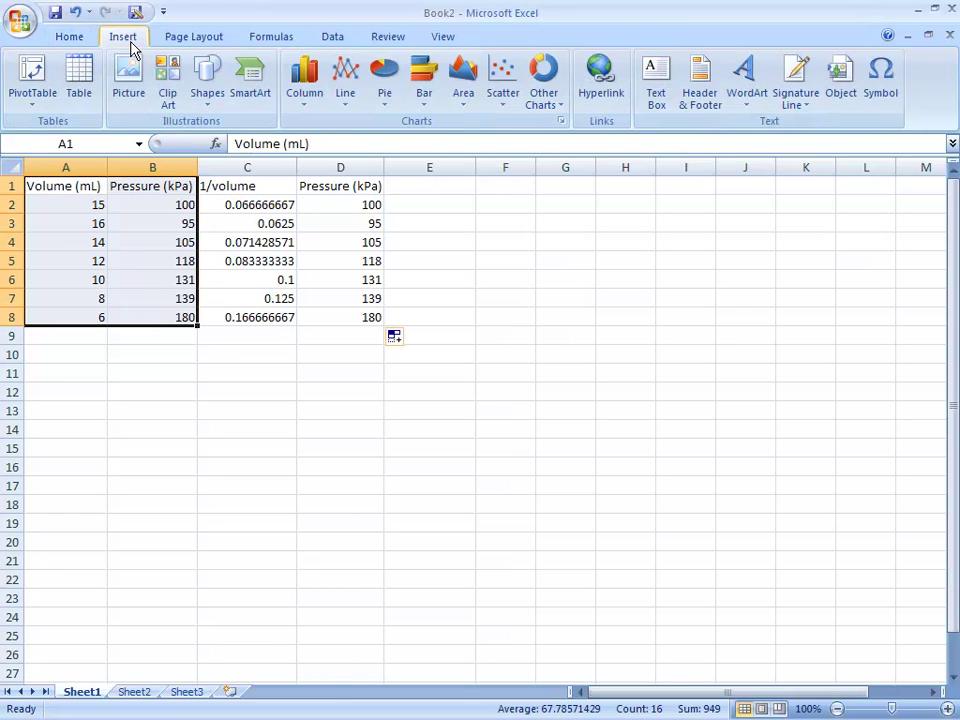
left_click(505, 85)
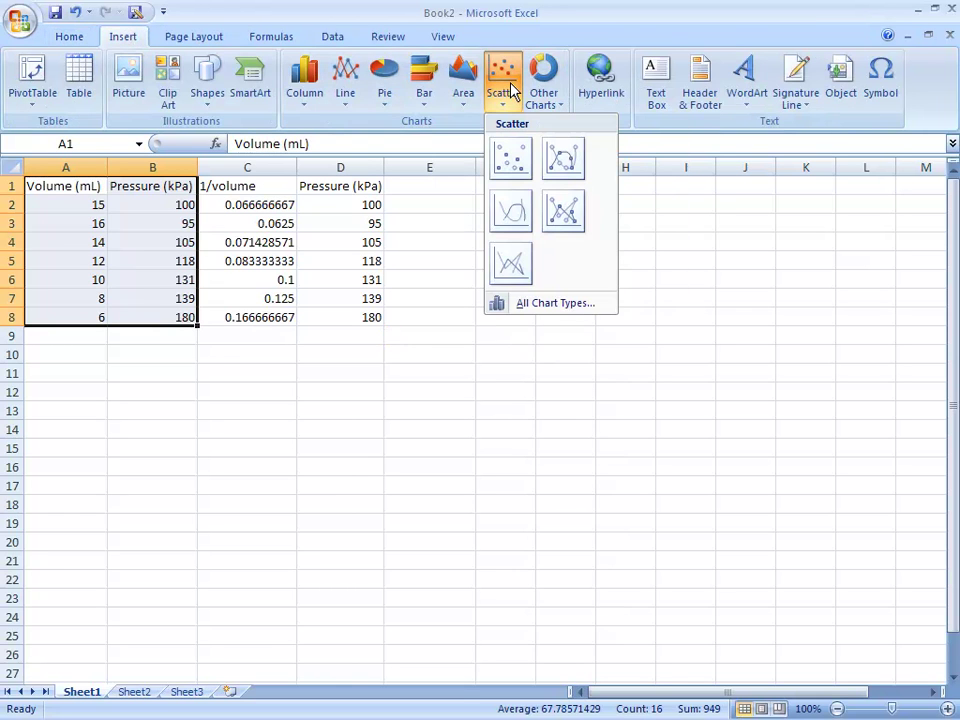
left_click(518, 172)
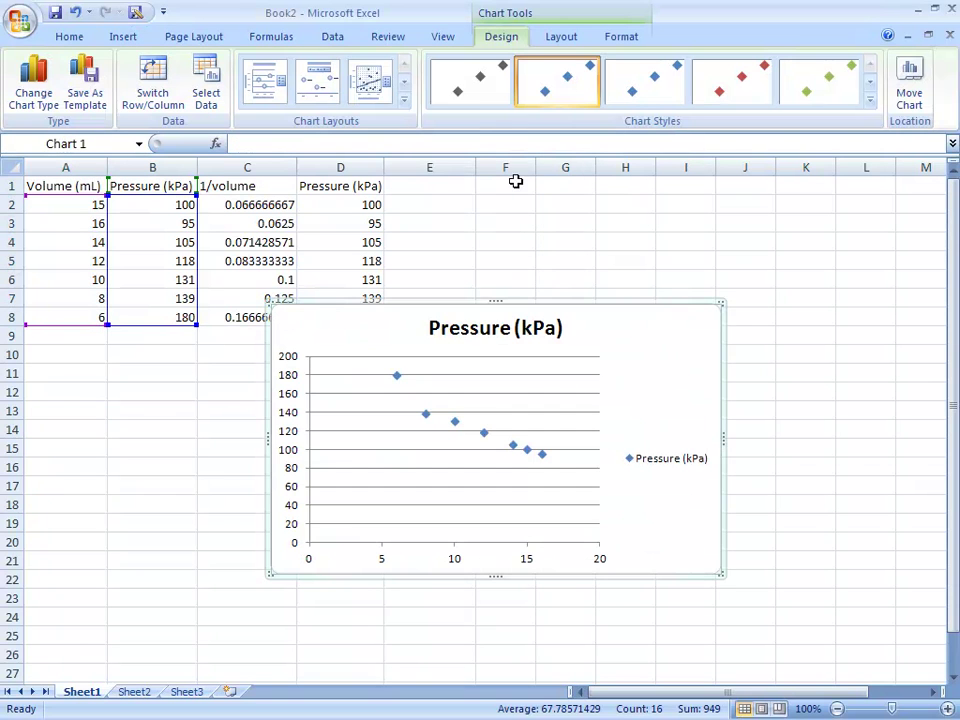
- Move the chart off the data table, delete its legend and enlarge it slightly
left_click_drag(555, 304, 701, 232)
left_click(813, 398)
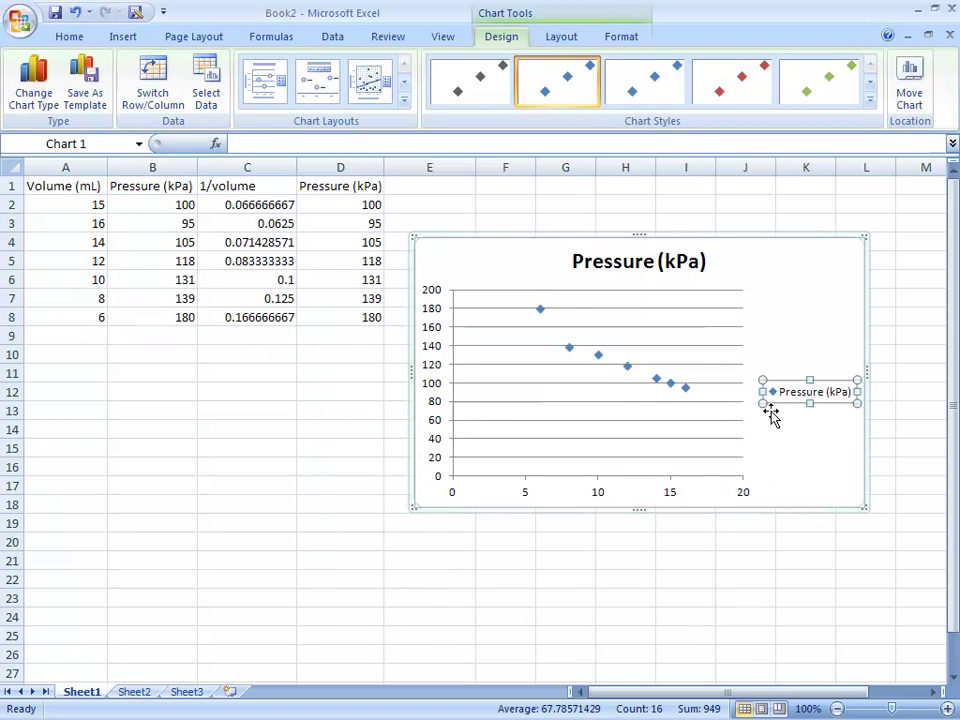
key("Delete")
left_click_drag(867, 509, 879, 523)
- Add 'vs. Volume(mL)' to the chart title and apply Chart Layout 3 with axis titles and trendline
left_click(712, 263)
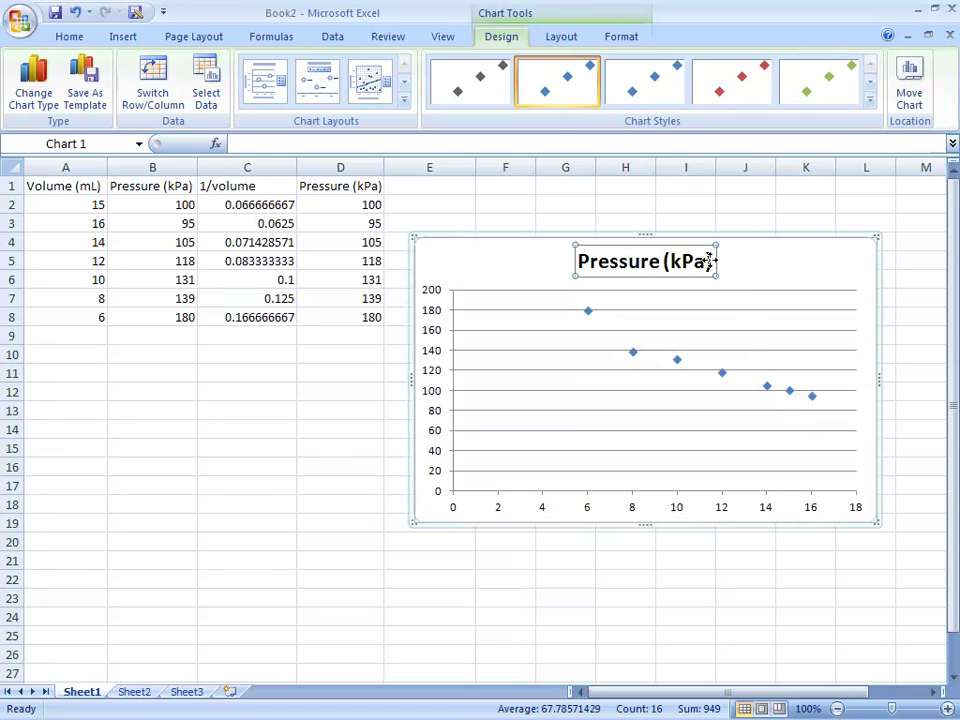
left_click(709, 263)
type("vs. Volu")
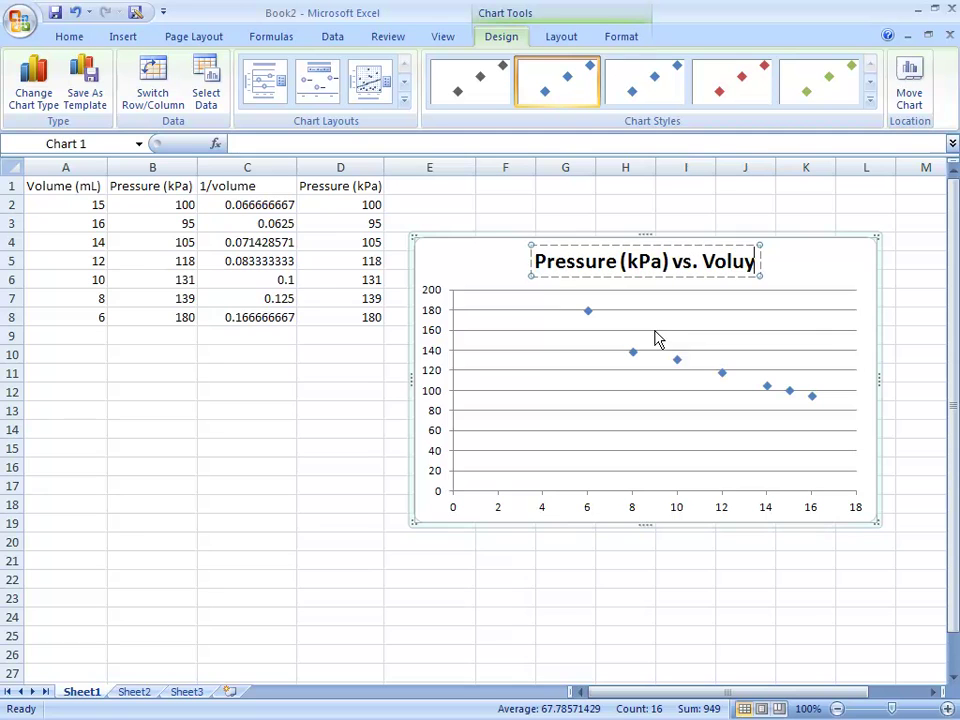
type("me(")
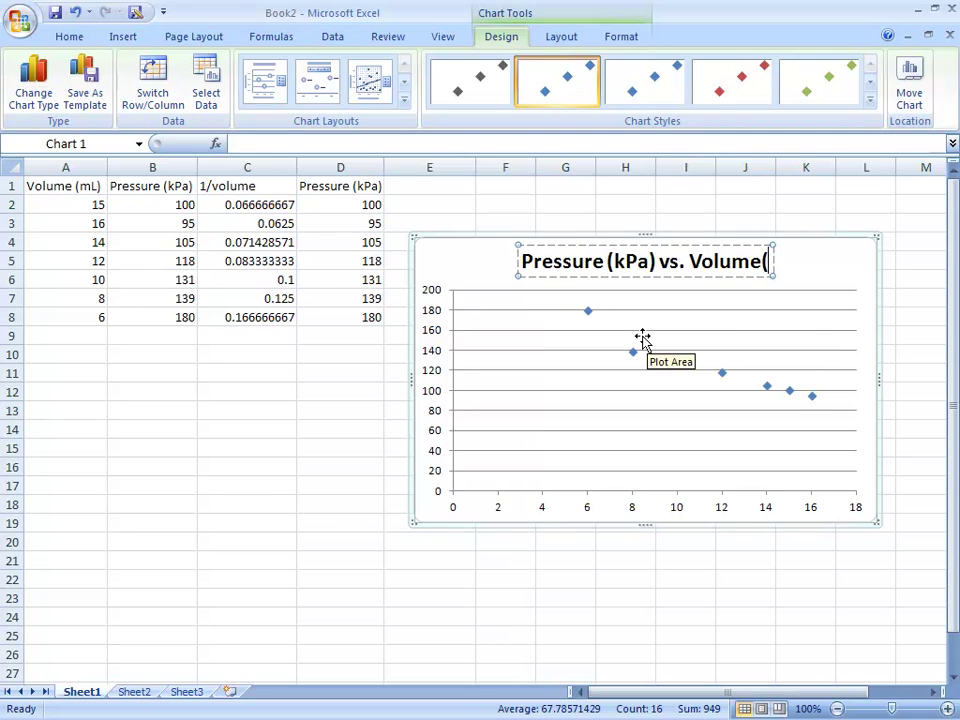
type("mL)")
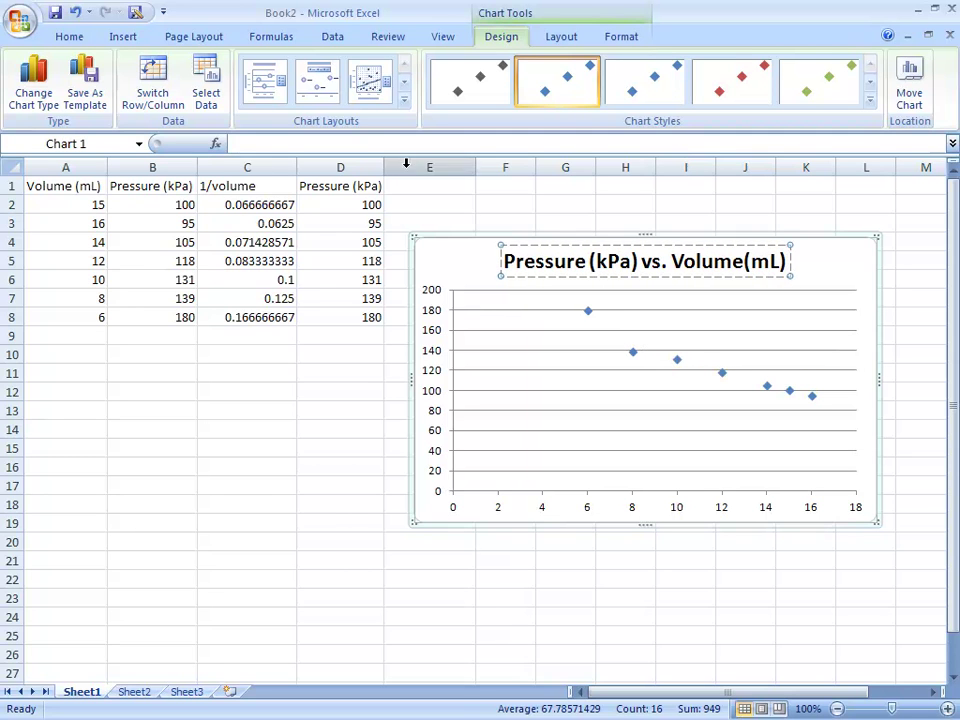
left_click(370, 84)
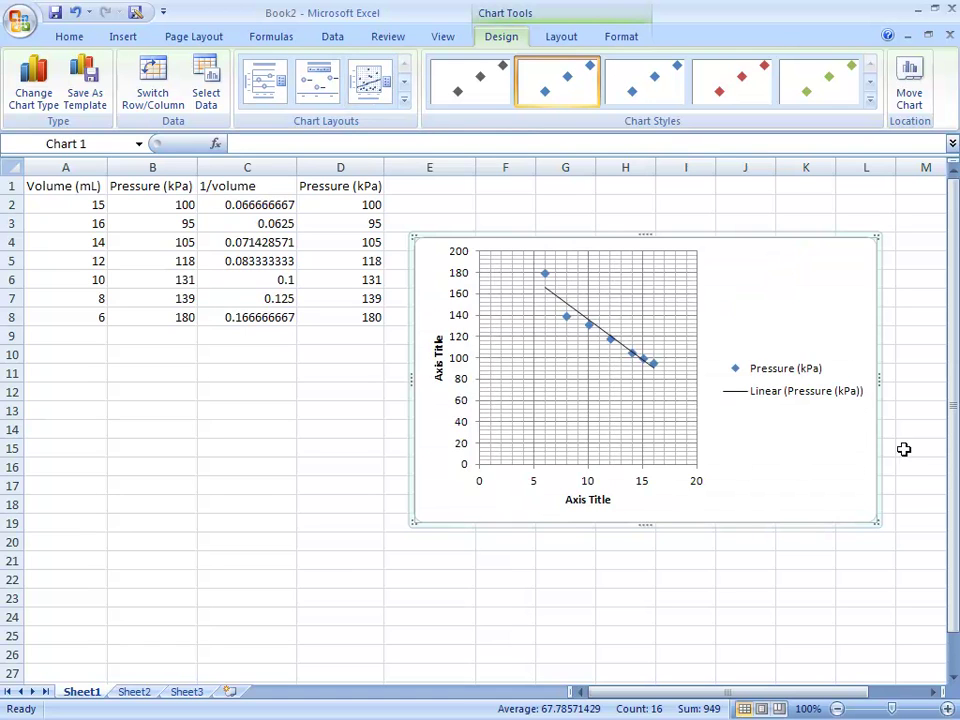
- Delete the legend and begin the vertical axis title with 'Pressure'
left_click(812, 398)
key("Delete")
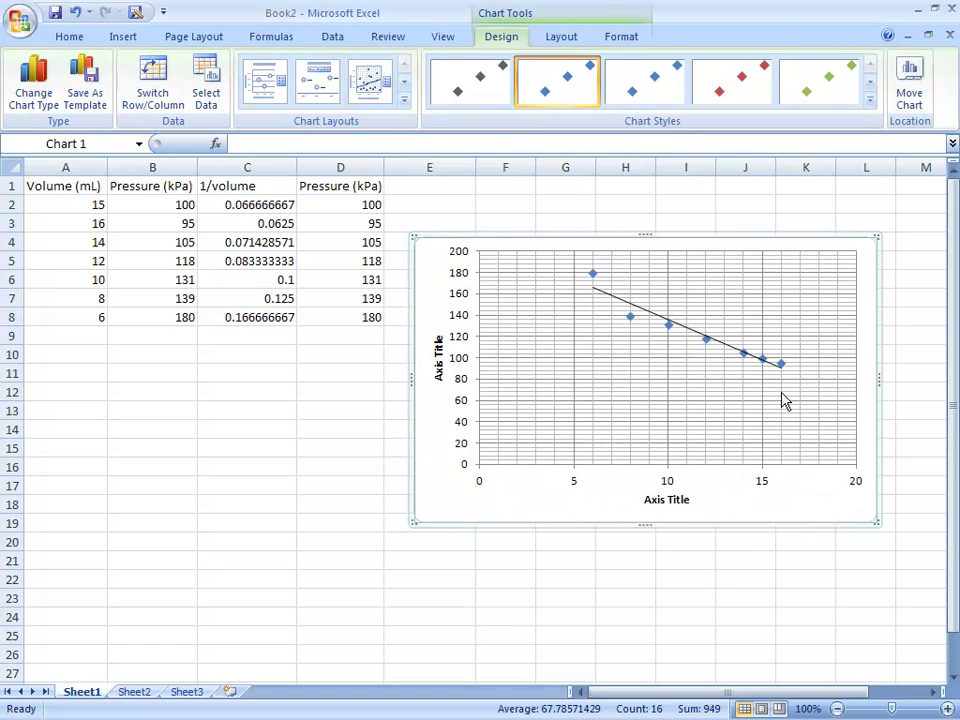
left_click(436, 378)
triple_click(443, 374)
type("Pressure")
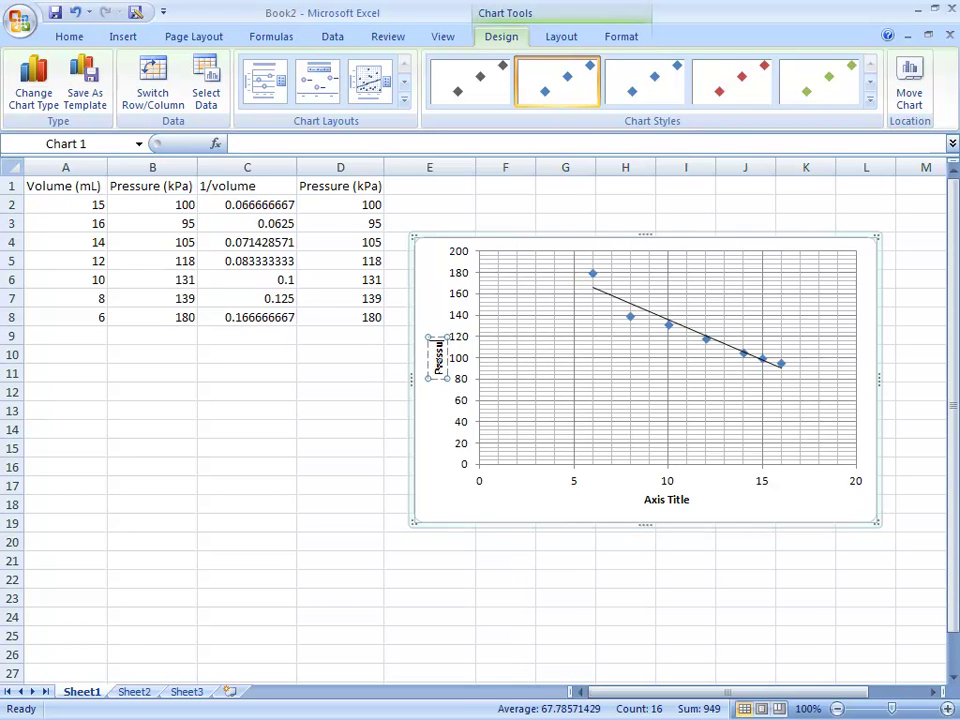
- Title the horizontal axis 'Volume (ml)' and complete the vertical title as 'Pressure (kPa)'
left_click(655, 498)
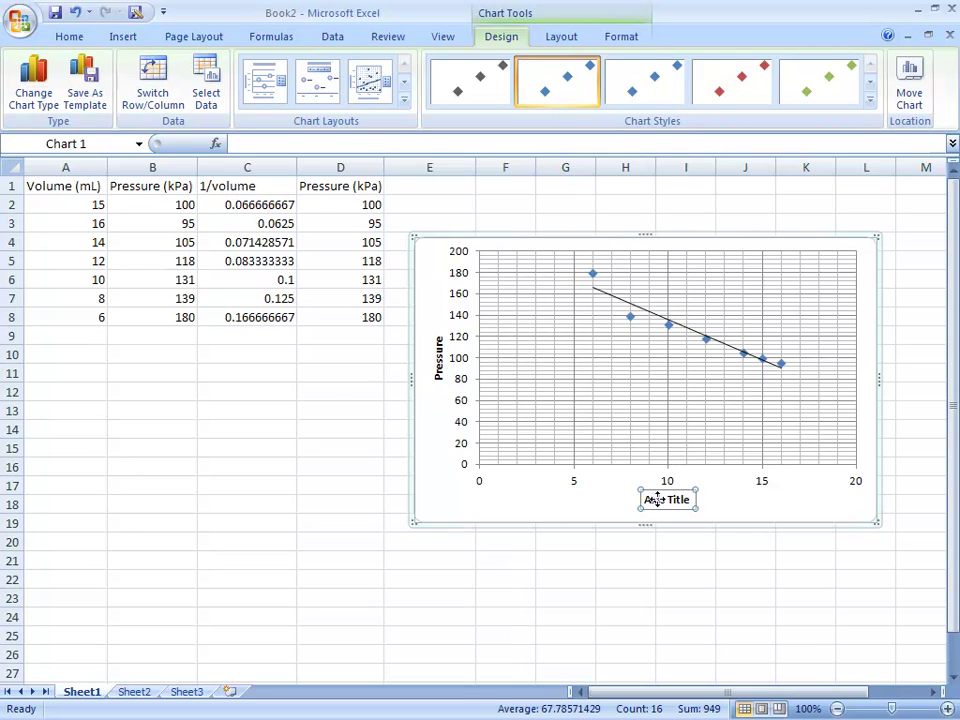
type("Volume (ml)")
left_click(434, 348)
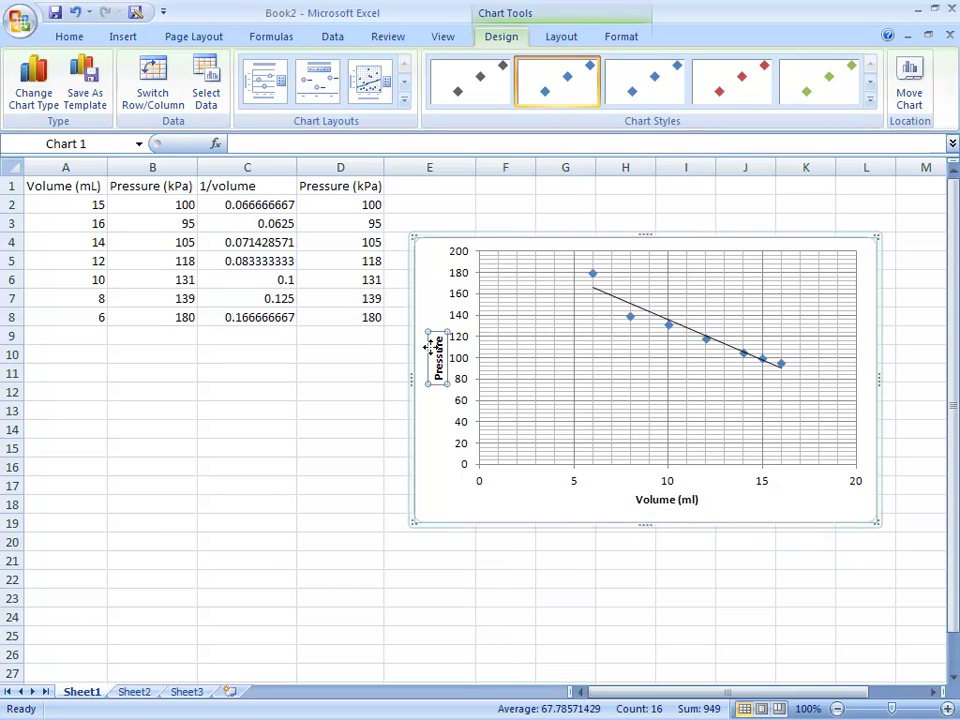
type("(")
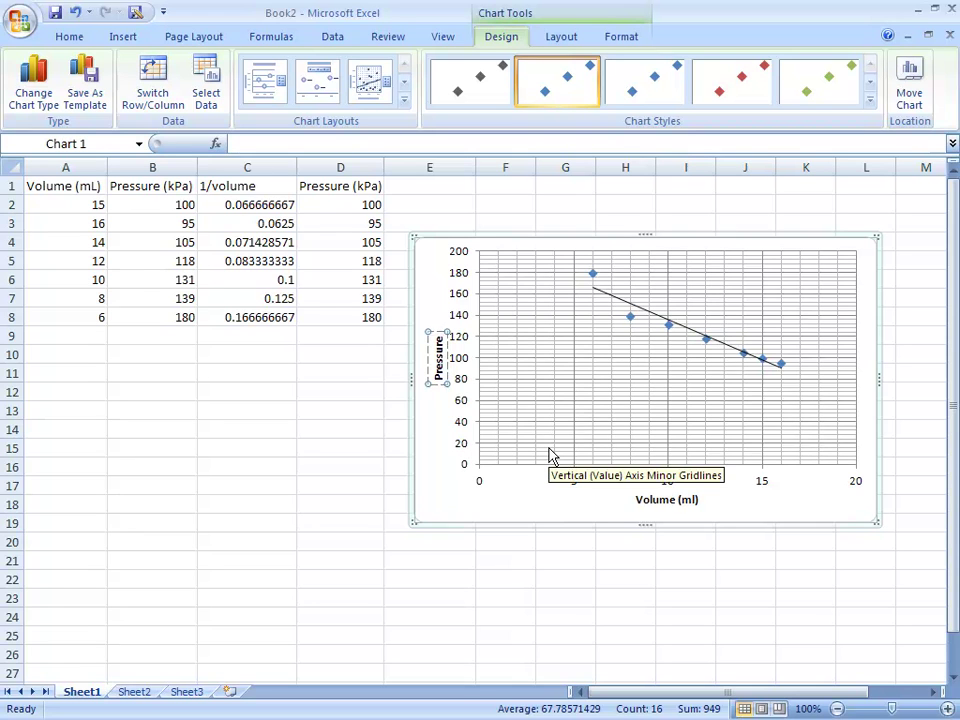
type("kP")
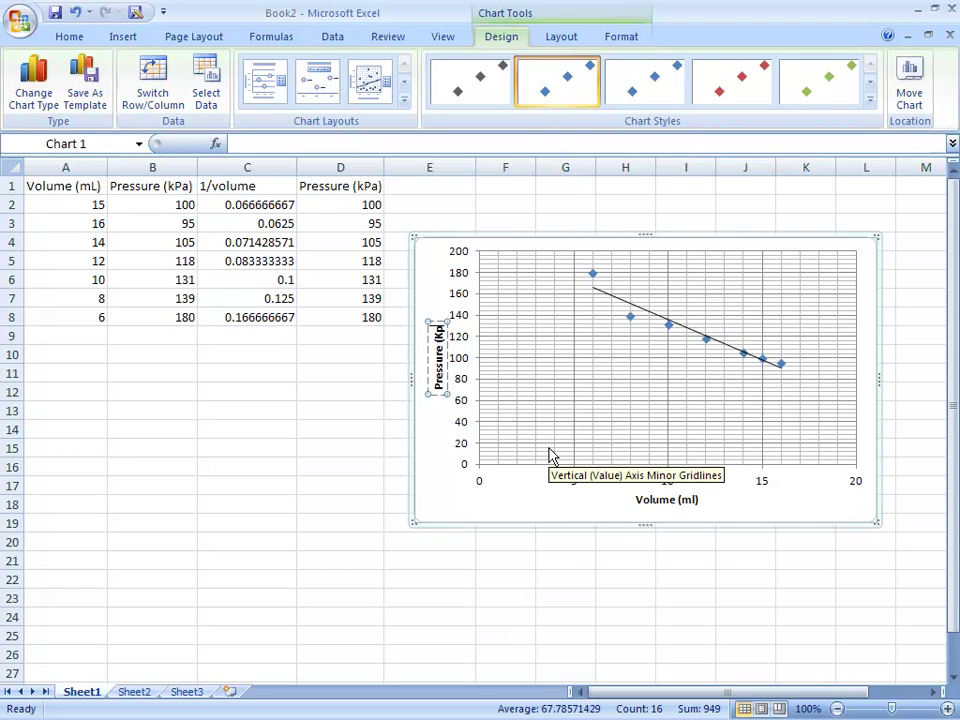
key("BackSpace")
key("BackSpace")
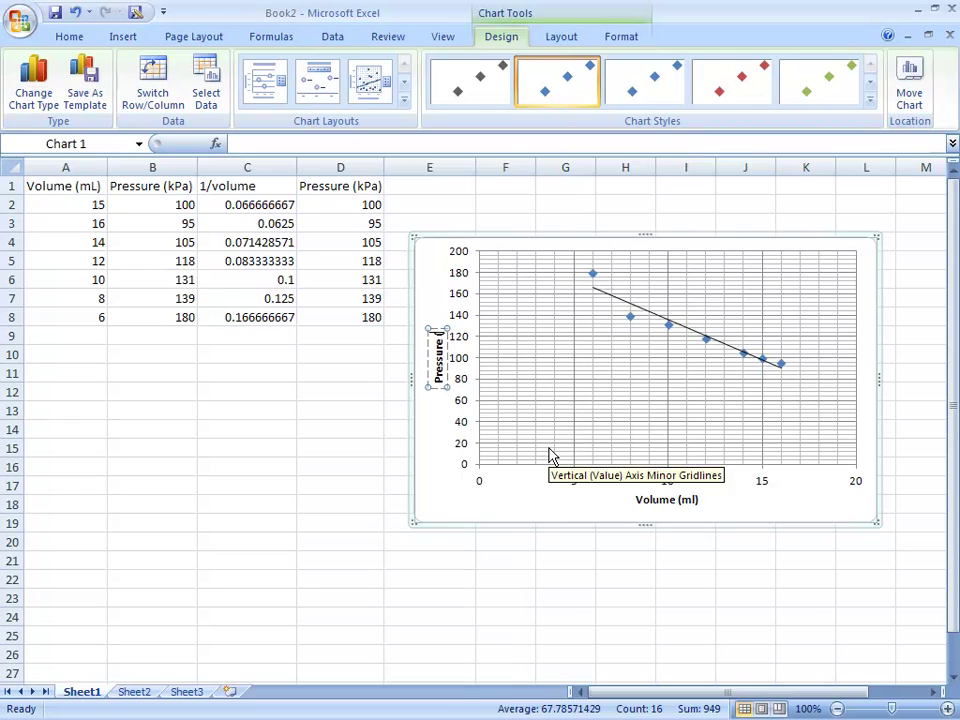
type("kP")
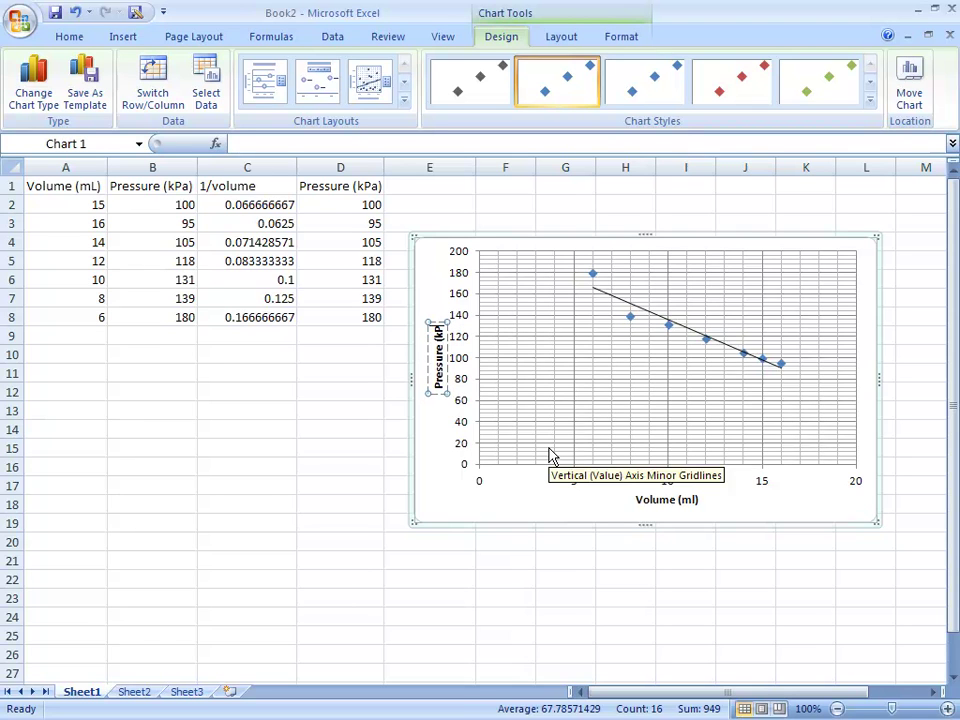
type("a)")
- Move the chart nearer the data and enlarge it toward the upper left to span columns D to K
left_click(499, 338)
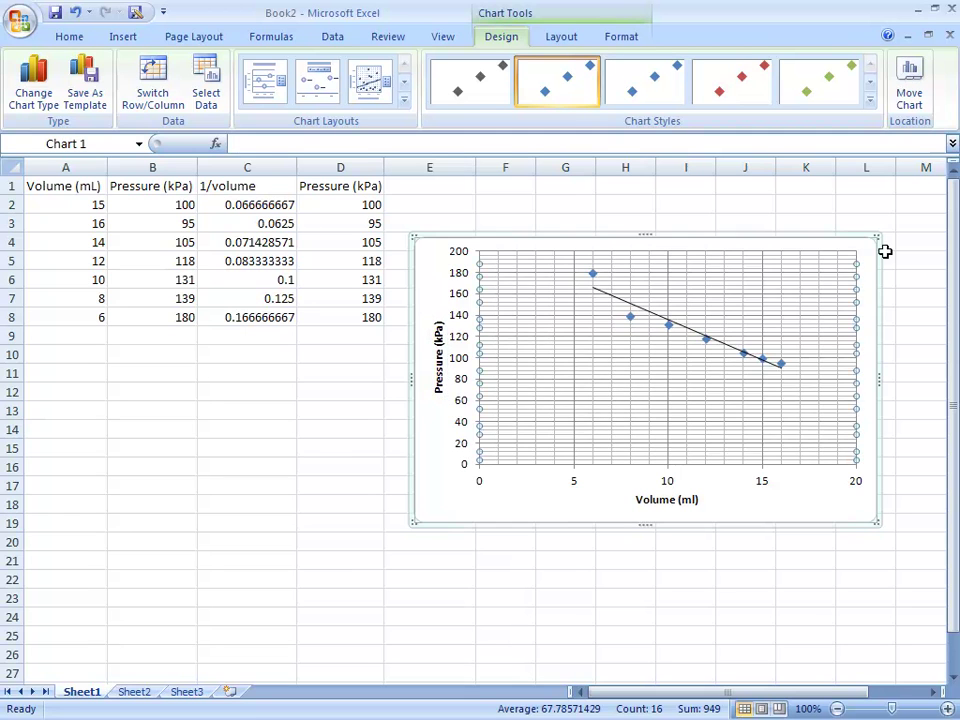
mouse_move(878, 240)
left_mouse_down()
mouse_move(926, 201)
mouse_move(872, 264)
left_mouse_up()
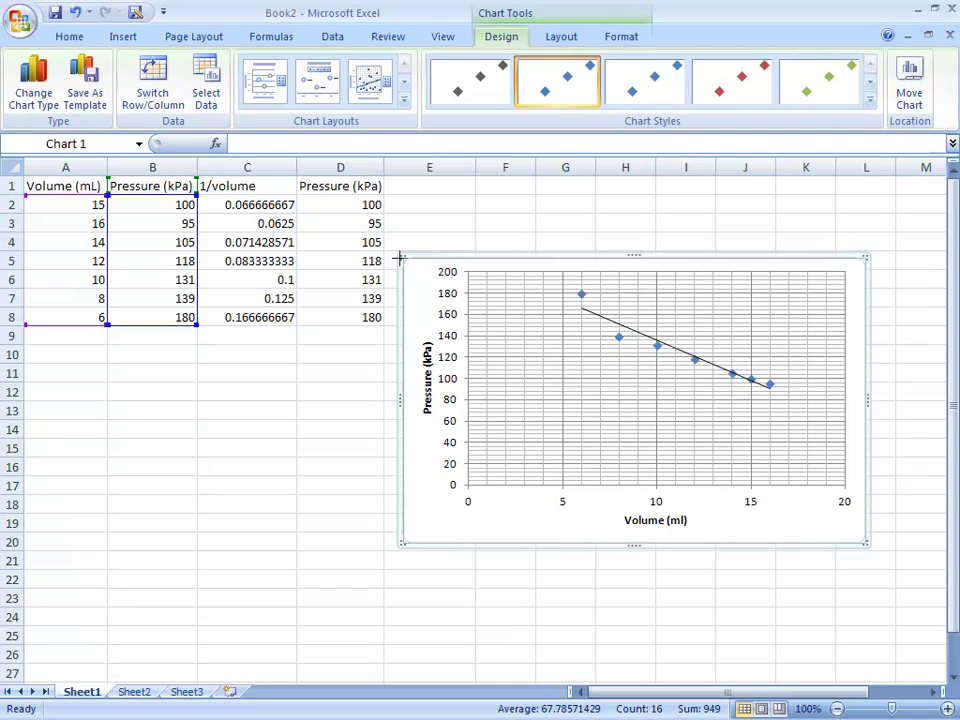
left_click_drag(399, 256, 303, 203)
- Change the trendline type to a second-order polynomial
left_click(567, 278)
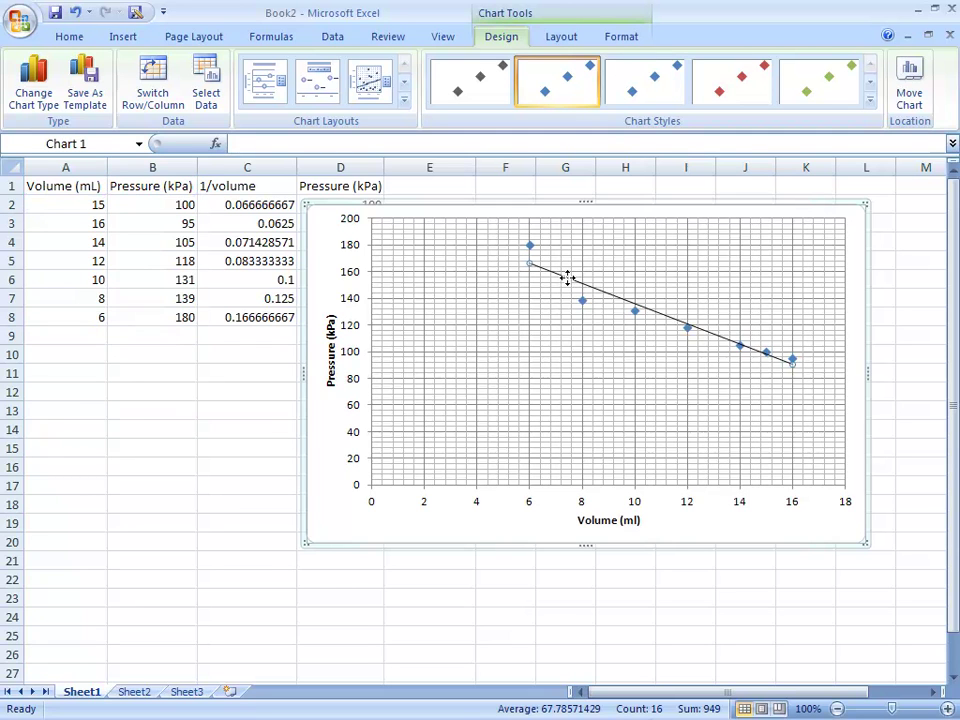
right_click(568, 280)
left_click(625, 397)
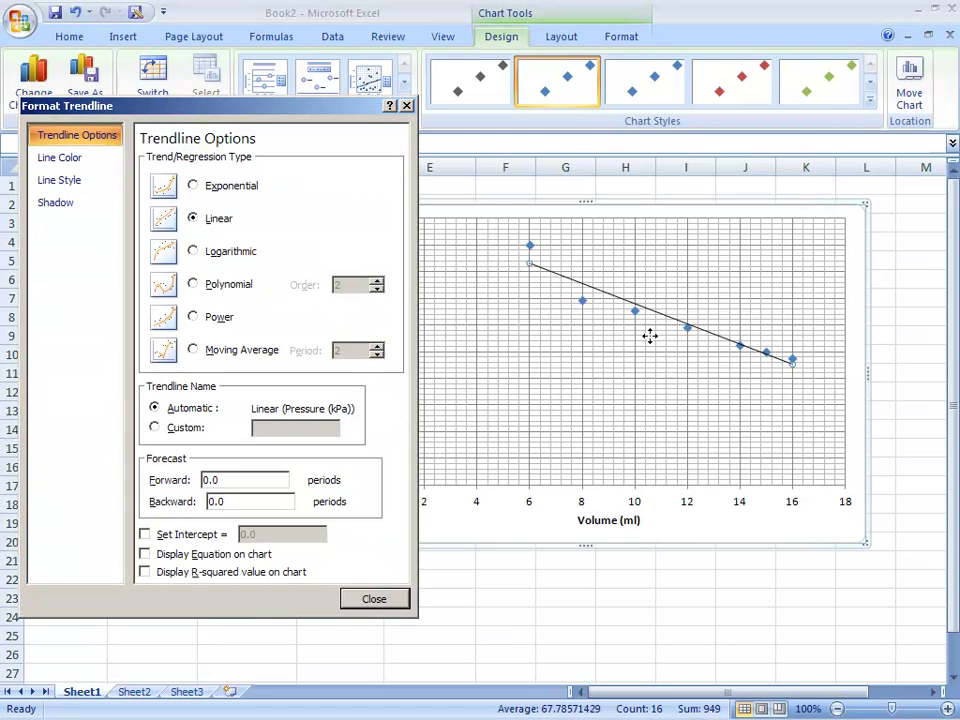
left_click(193, 285)
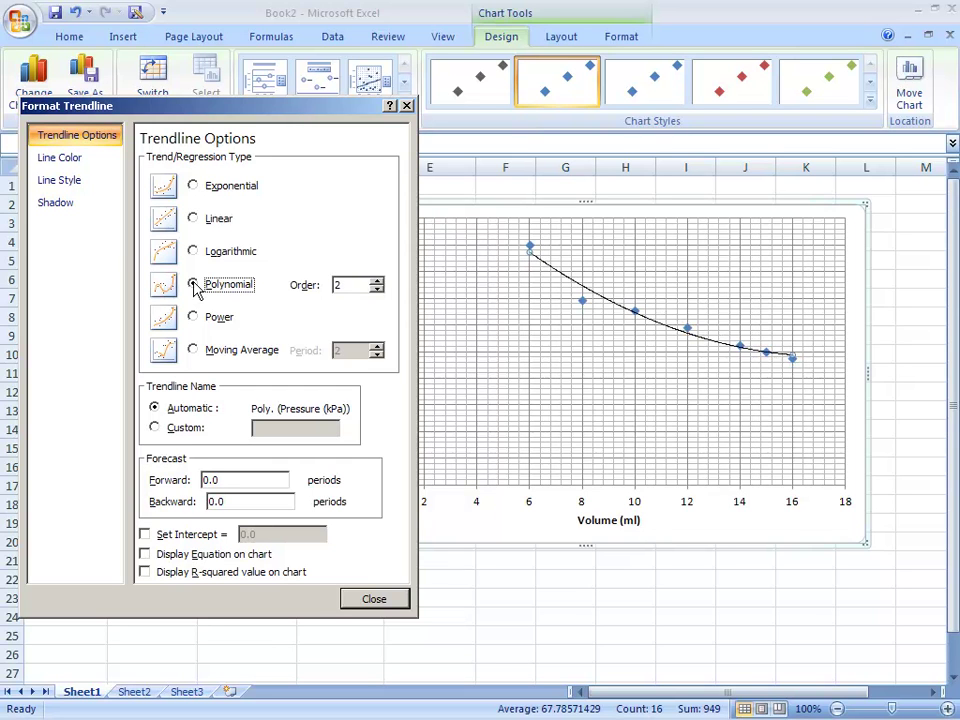
left_click(193, 317)
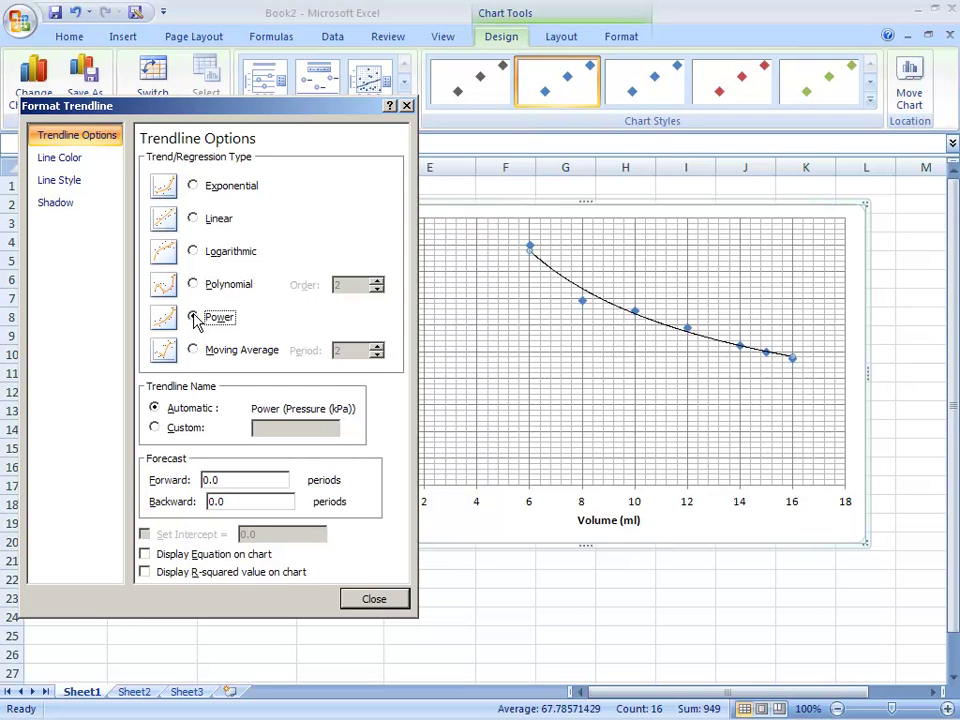
left_click(193, 285)
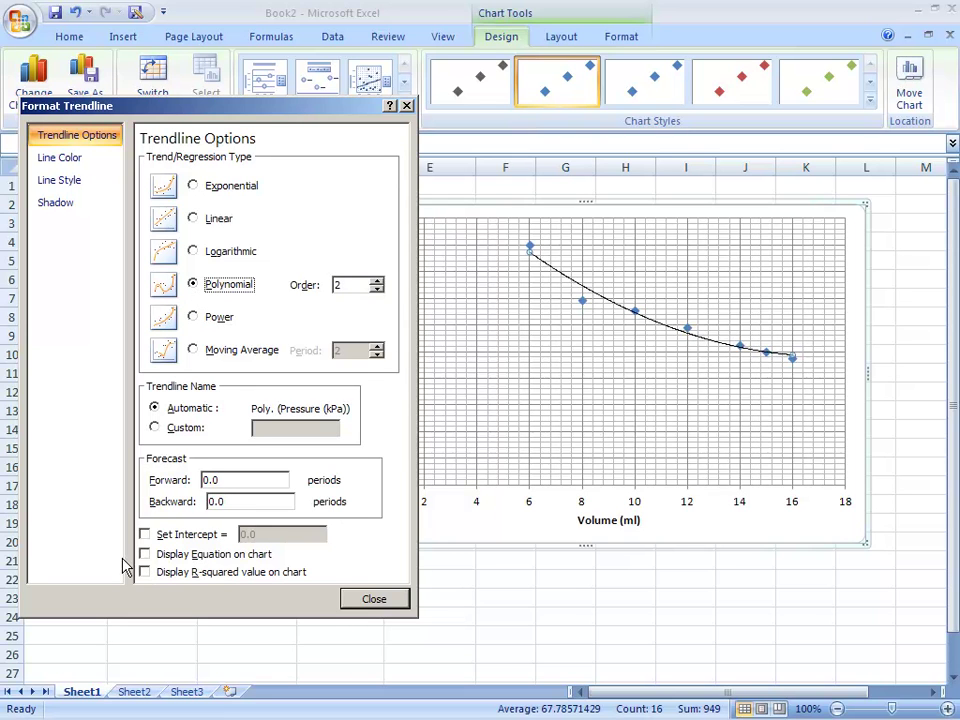
left_click(374, 600)
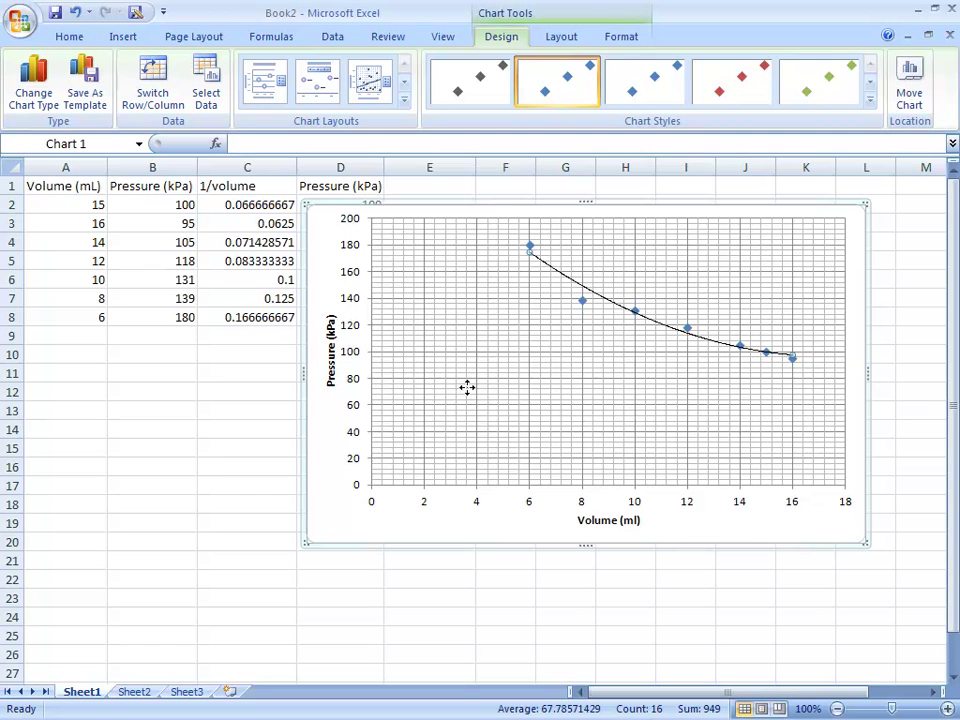
- Shift the pressure-volume chart right to uncover column D
left_click(410, 509)
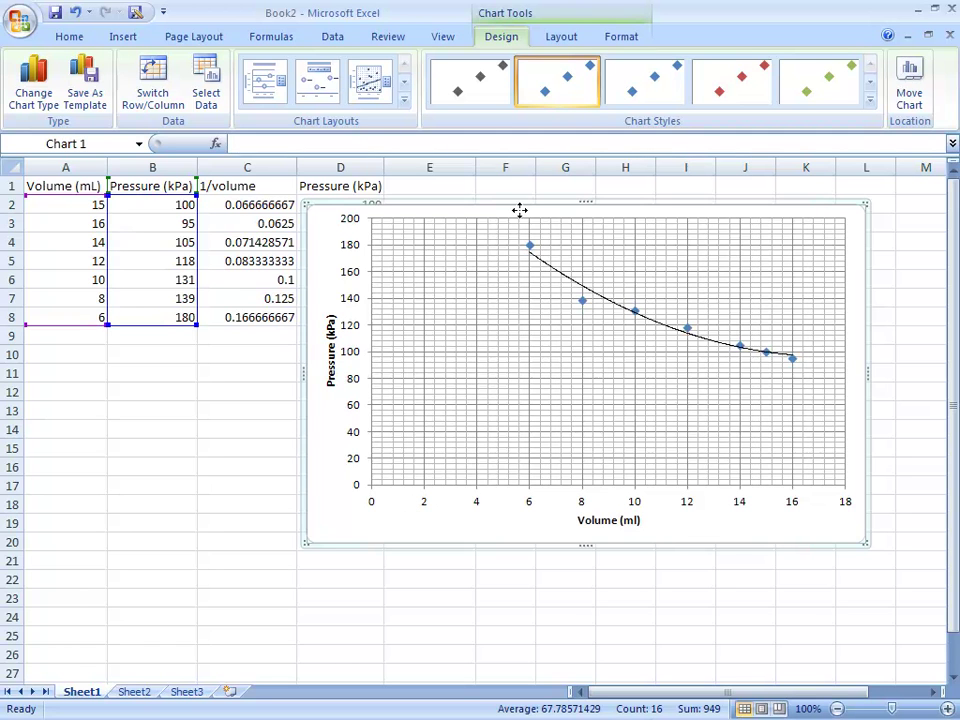
left_click_drag(514, 201, 605, 199)
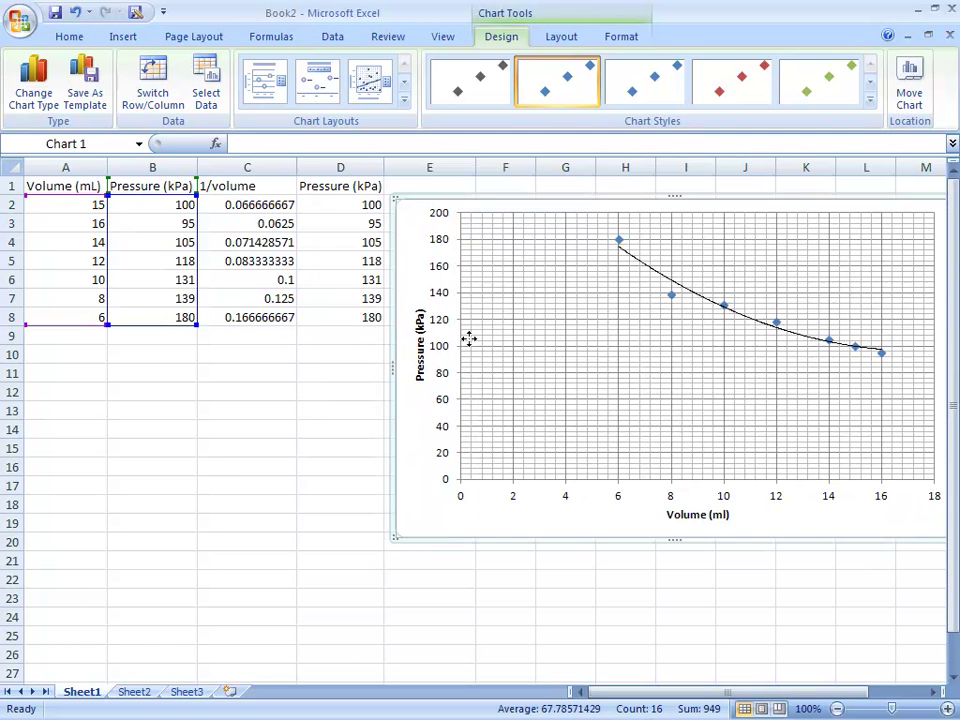
left_click(230, 428)
- Insert a markers-only scatter chart from C1:D8 and place it below the data table
left_click(222, 188)
left_click_drag(222, 188, 341, 315)
left_click(233, 221)
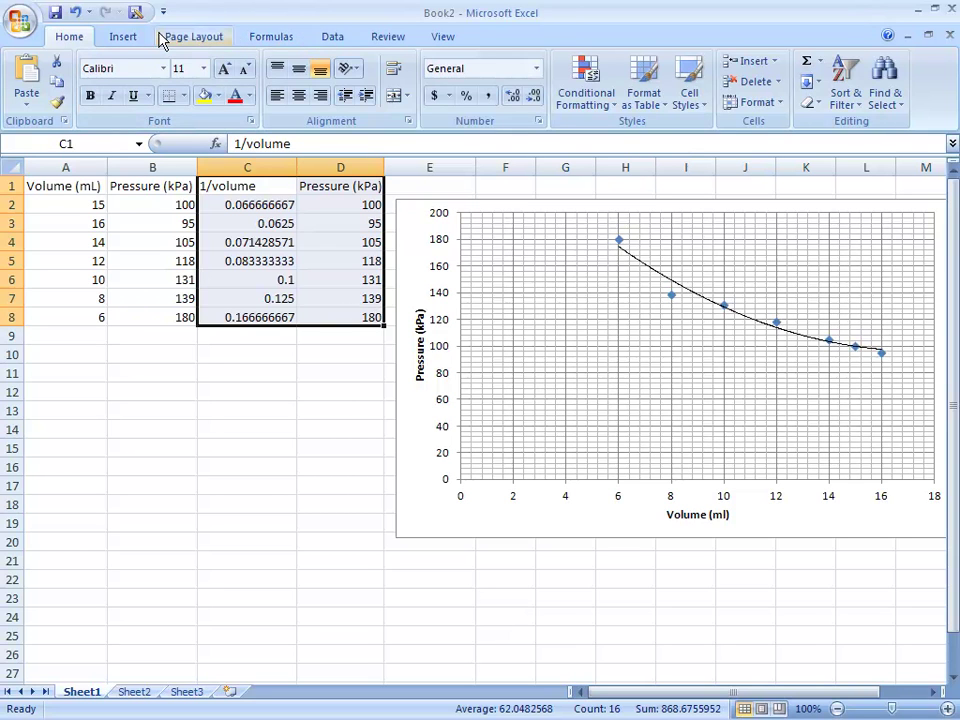
left_click(118, 36)
left_click(500, 45)
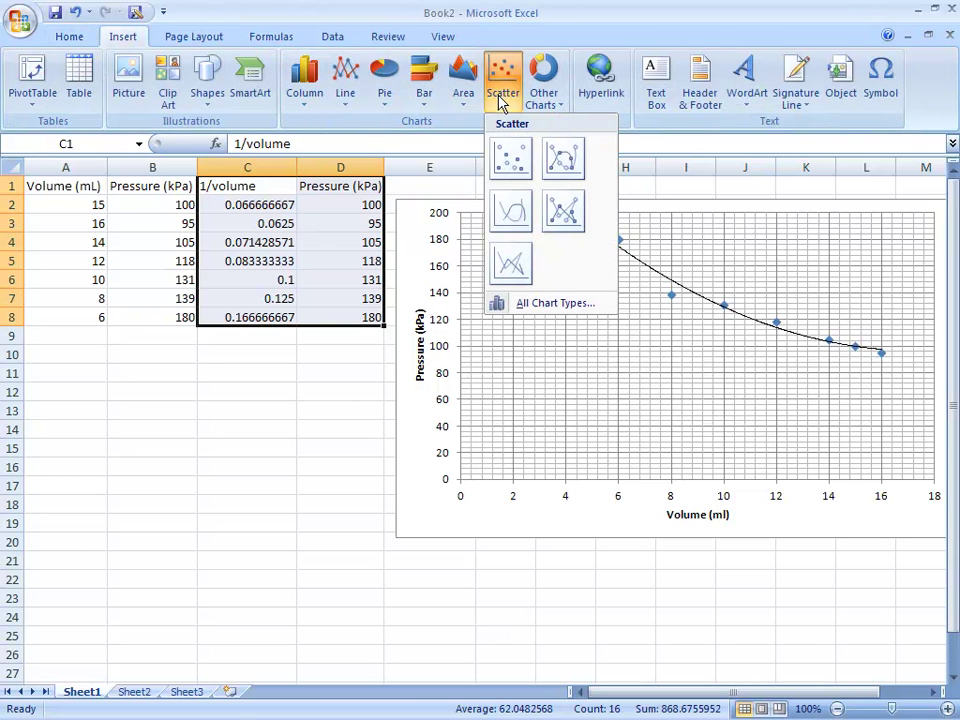
left_click(506, 160)
left_click_drag(489, 304, 298, 422)
scroll(375, 407, "down", 4)
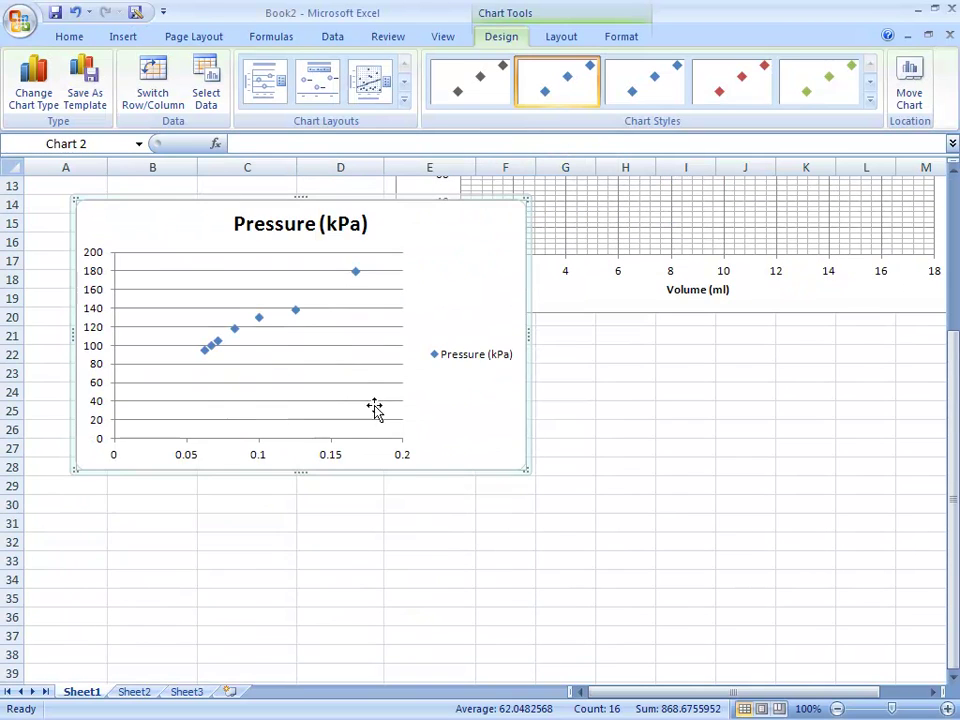
left_click(450, 358)
scroll(400, 388, "up", 2)
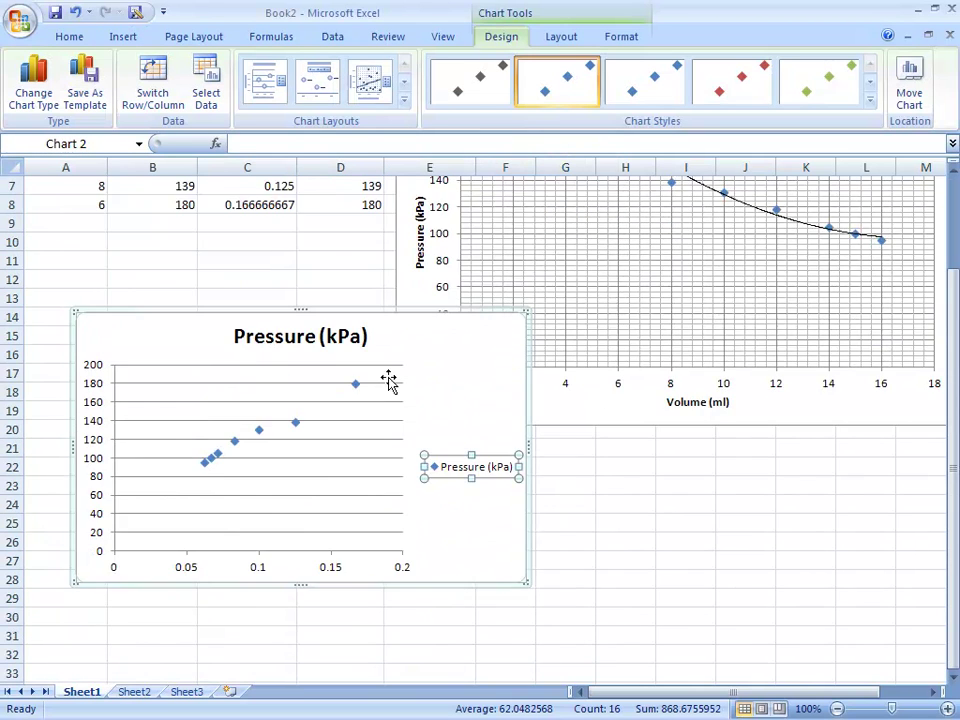
- Give the 1/volume chart the layout with trendline and axis titles, and delete its legend
left_click(368, 82)
key("Delete")
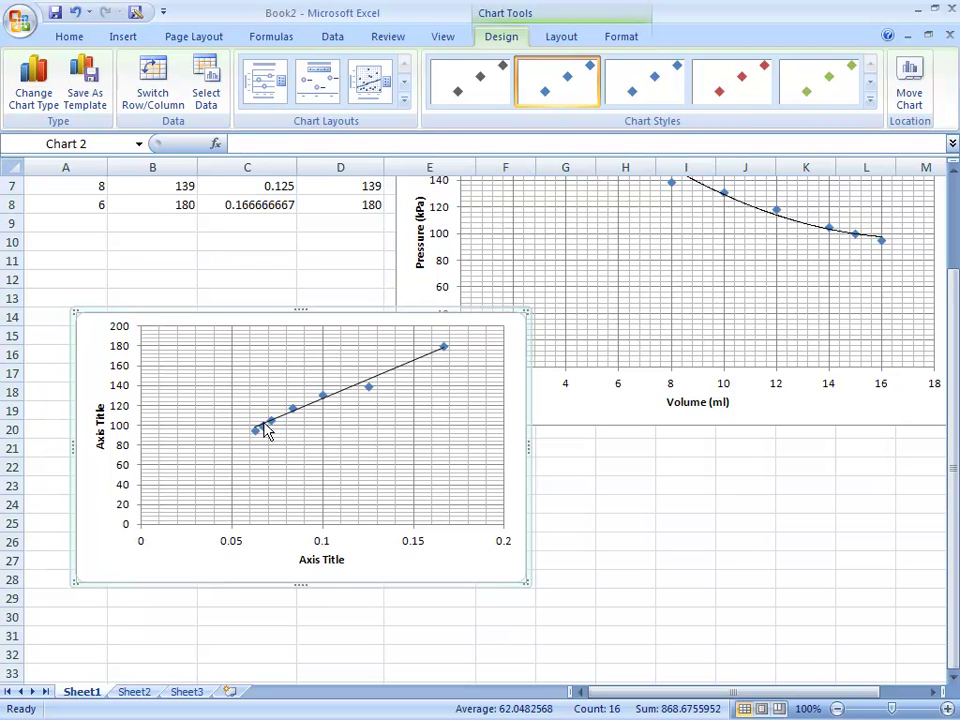
- Show the trendline equation y = 772.32x + 49.461 and move it to the plot's upper left
right_click(361, 389)
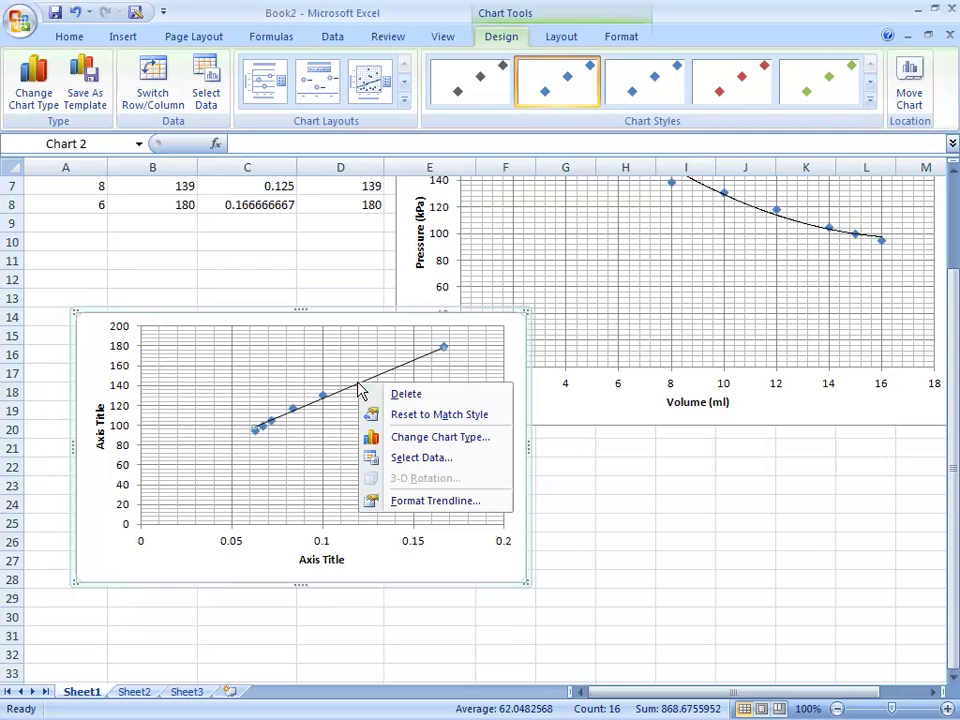
left_click(409, 502)
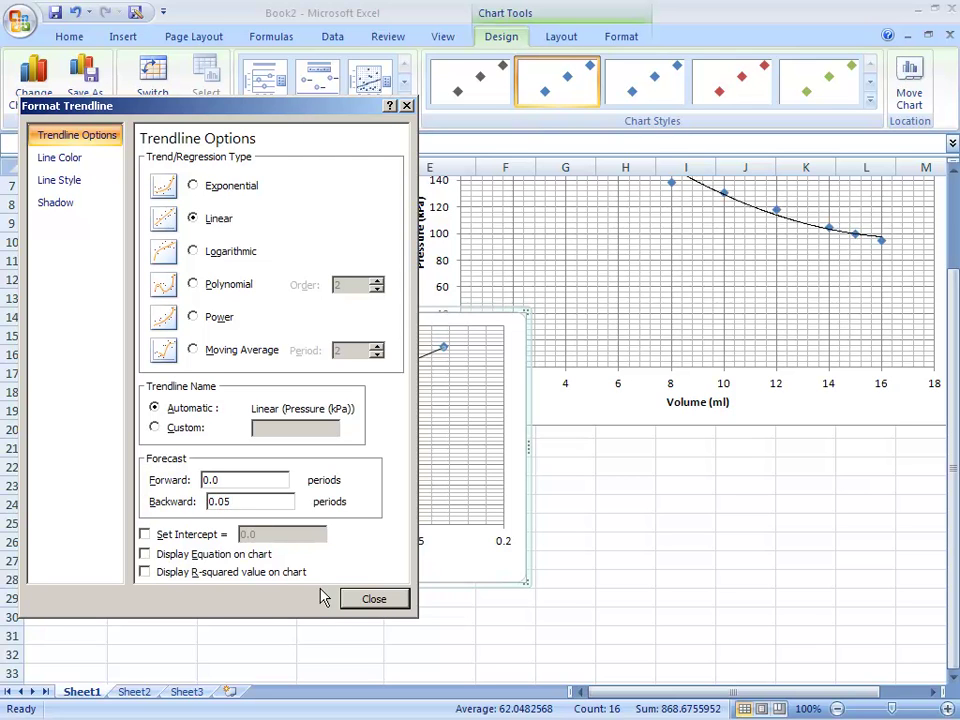
left_click(145, 557)
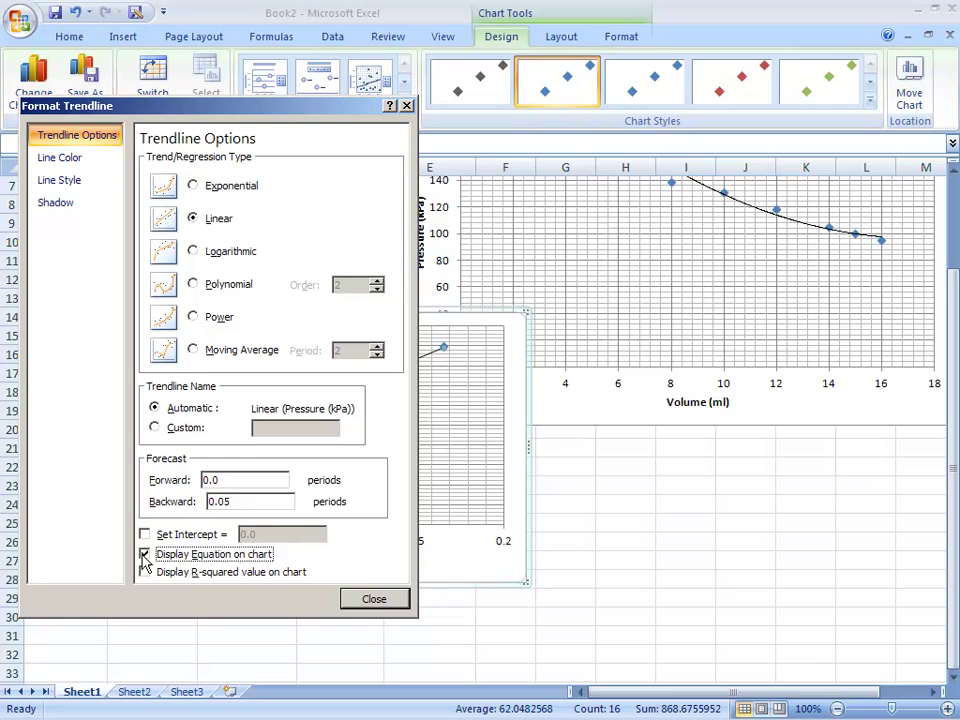
left_click(386, 598)
left_click_drag(376, 352, 226, 363)
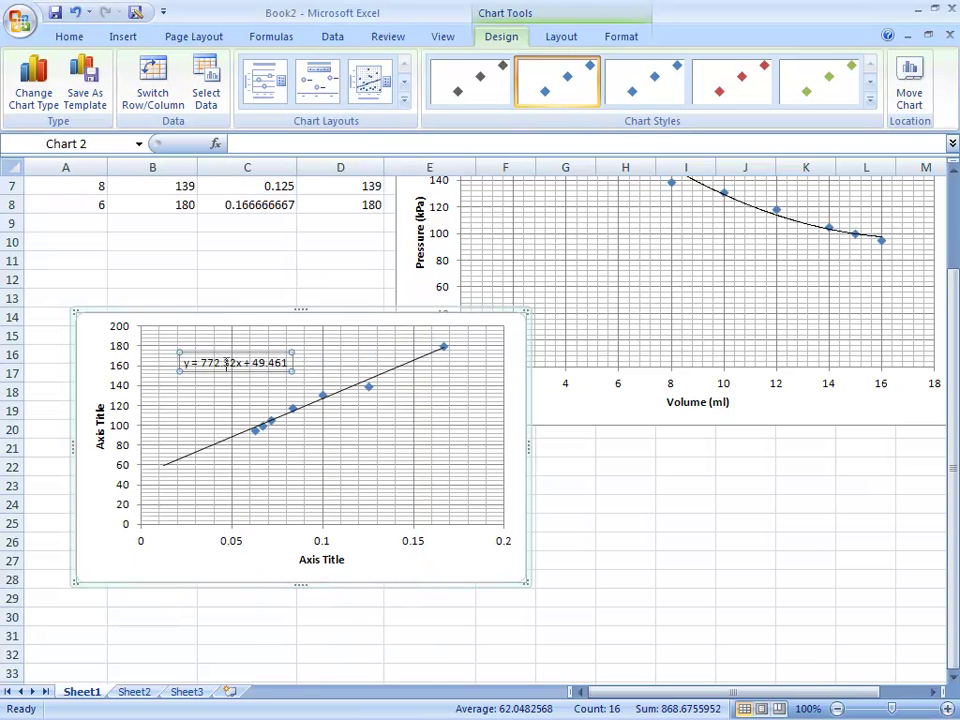
- Extend the trendline with a backward forecast of 0.06
right_click(179, 460)
left_click(257, 577)
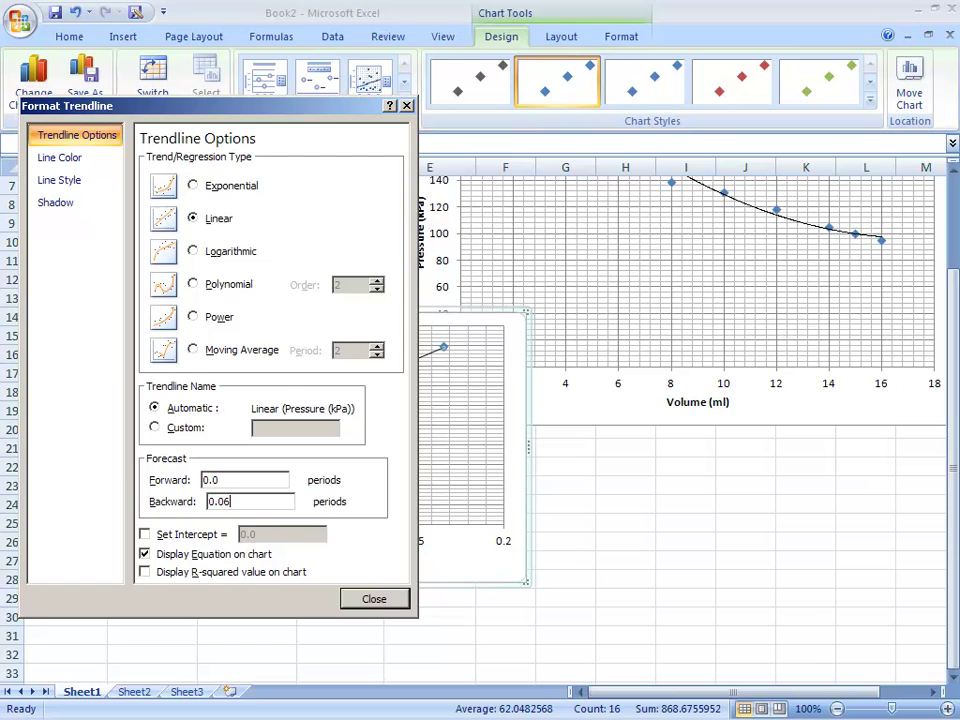
key("Return")
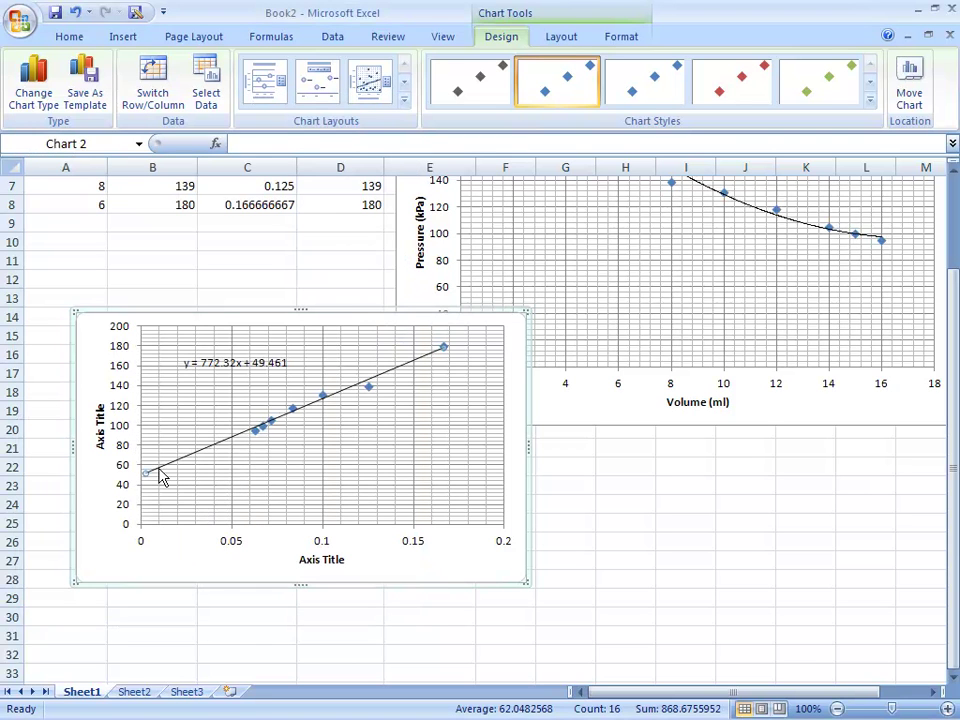
right_click(194, 461)
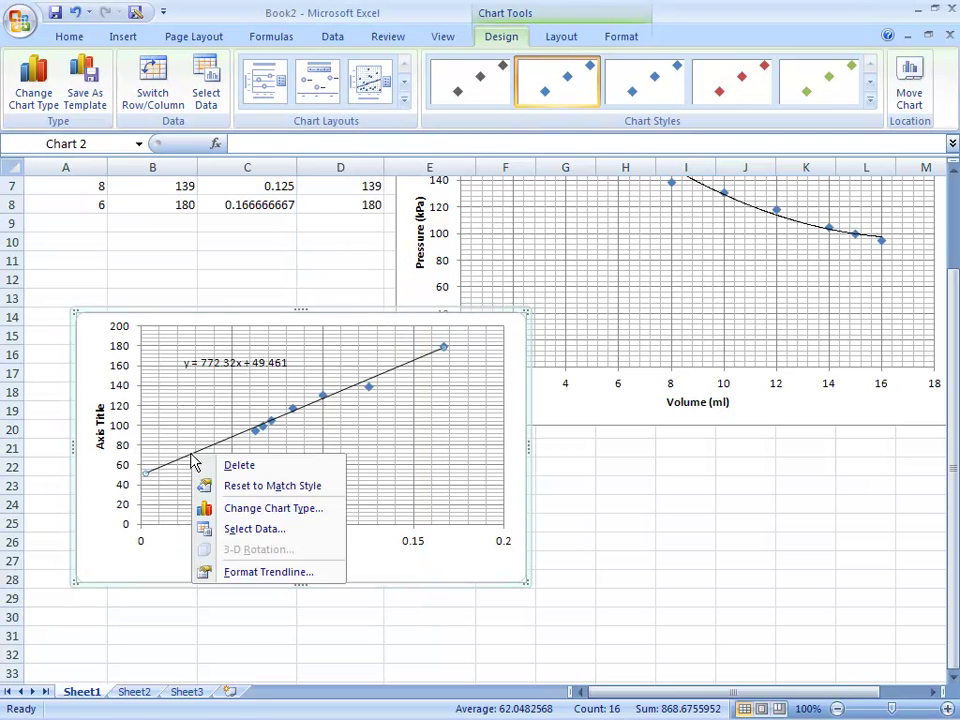
left_click(270, 572)
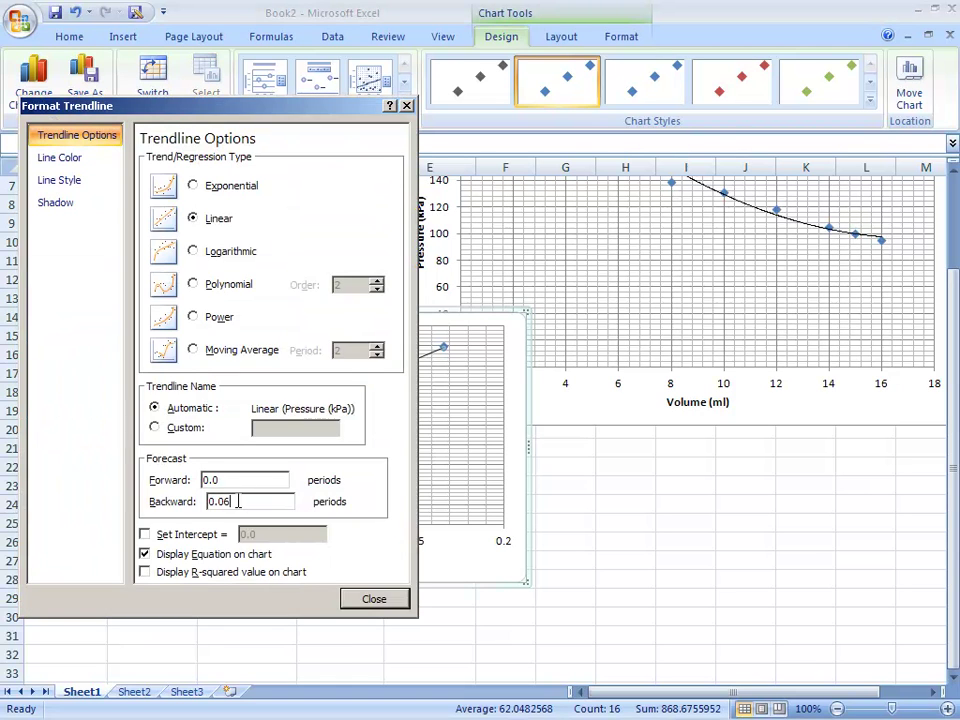
key("Return")
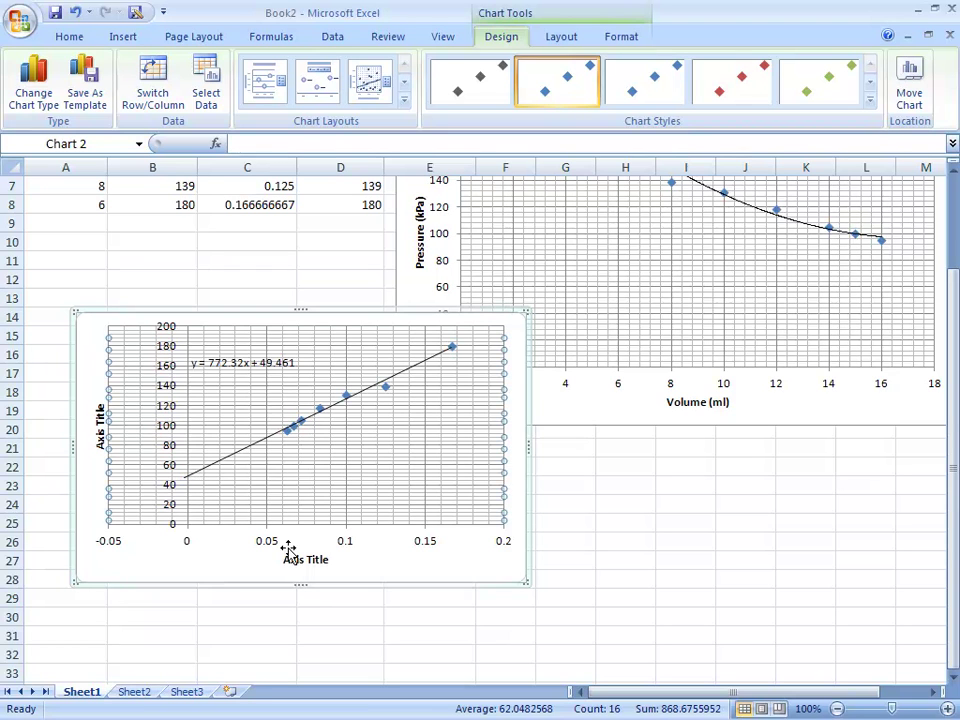
left_click(194, 571)
- Nudge the trendline equation label down and right, and title the vertical axis 'Pressure (kPa)'
left_click(223, 366)
left_click_drag(221, 368, 240, 387)
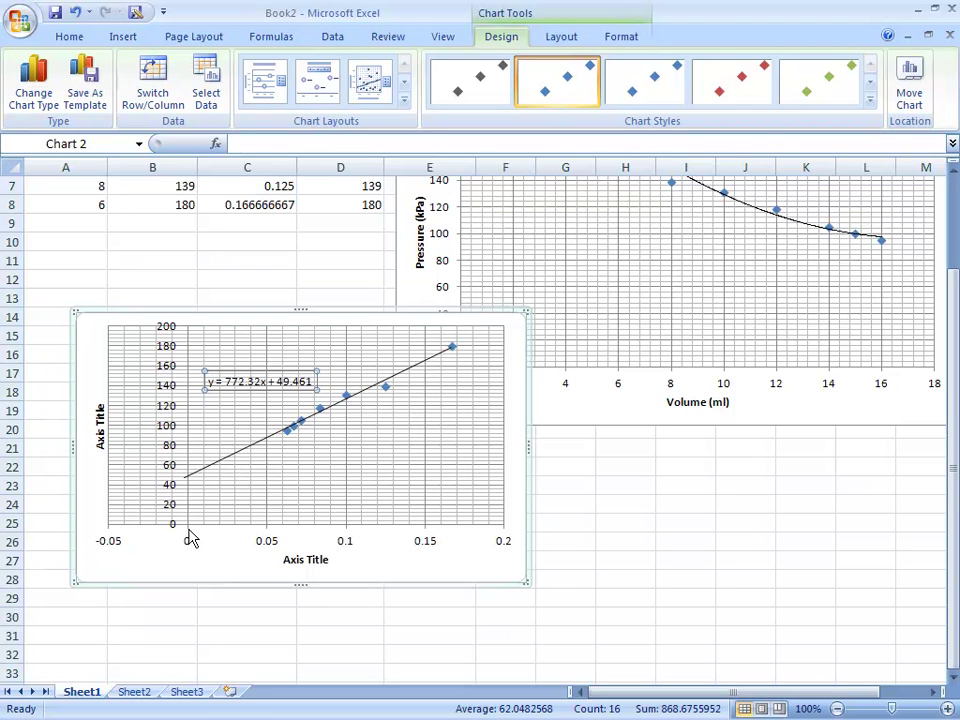
left_click(100, 445)
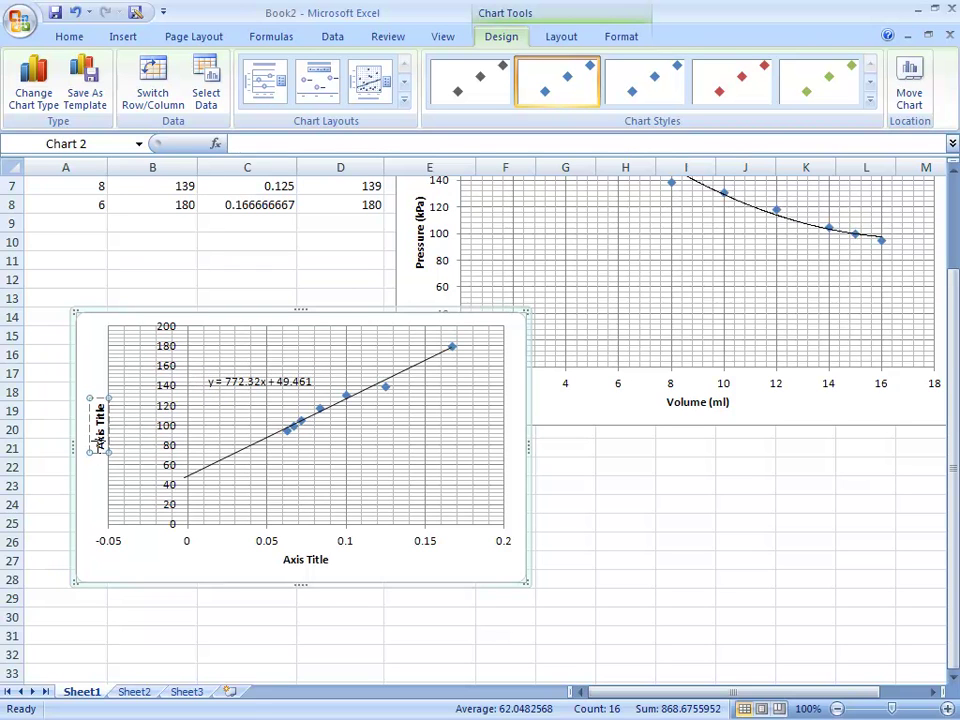
type("Pres")
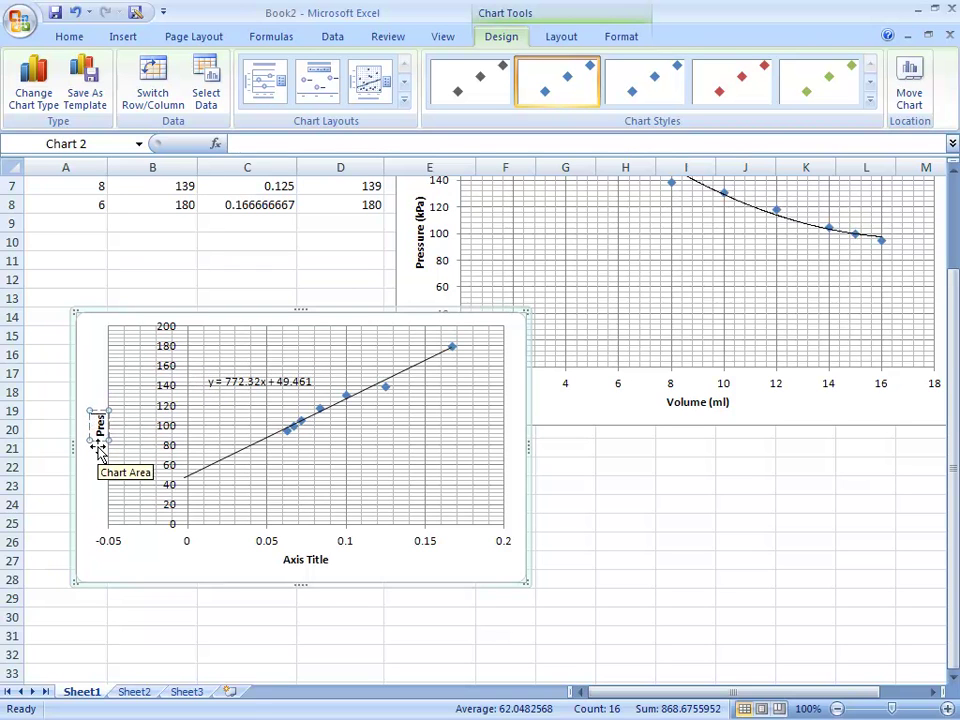
type("sure (kPa")
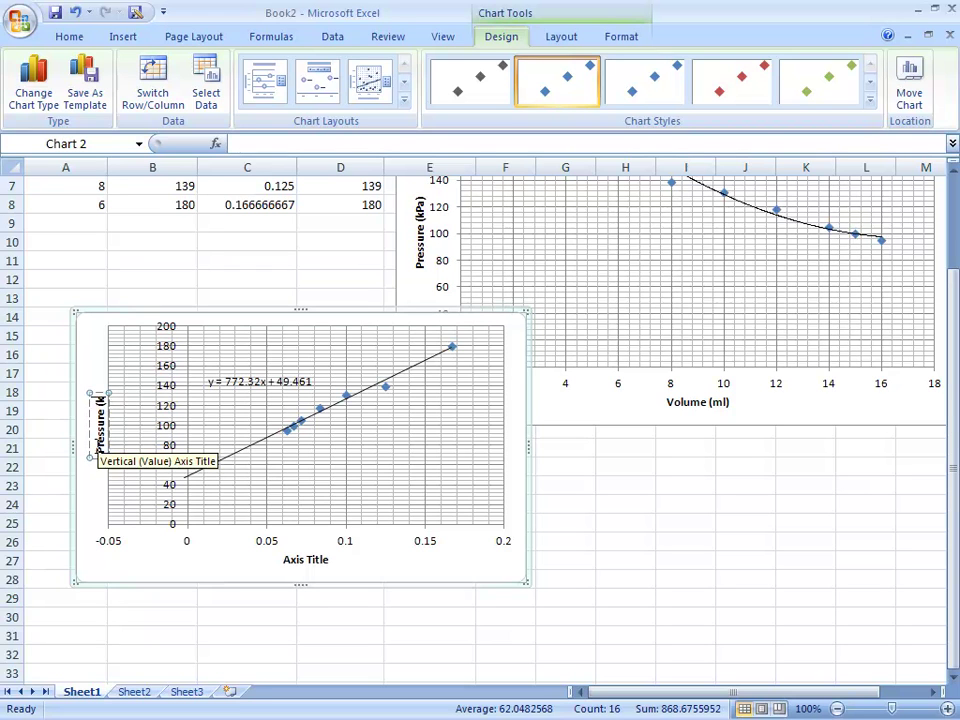
type(")")
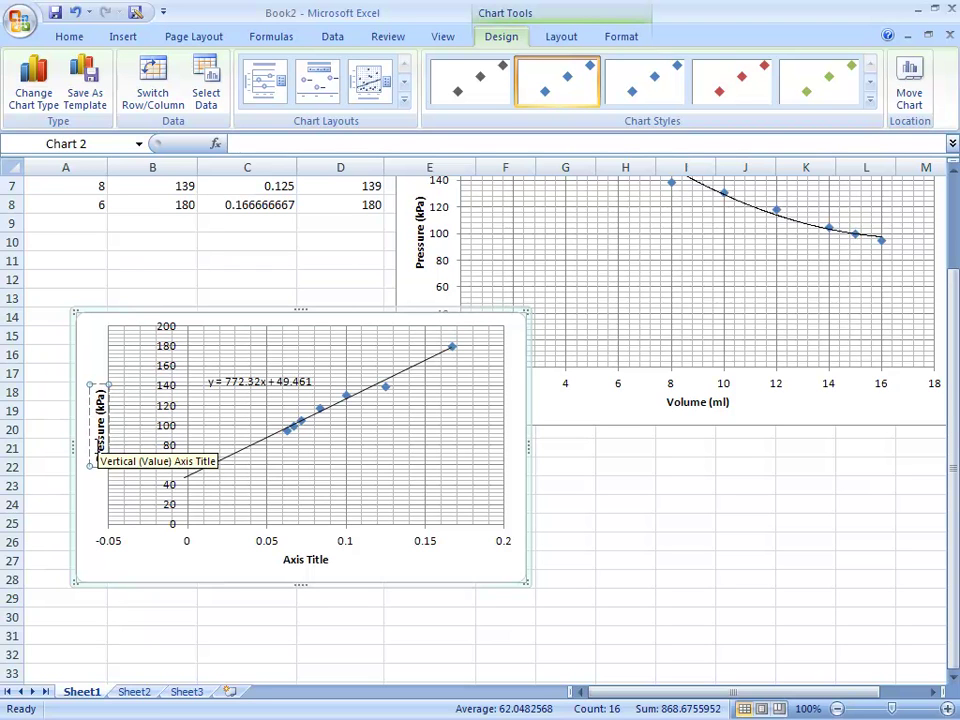
left_click(77, 489)
- Title the horizontal axis '1/Volume (1/mL)', fixing typos along the way, then deselect the chart
left_click(308, 560)
double_click(308, 560)
key("ctrl+a")
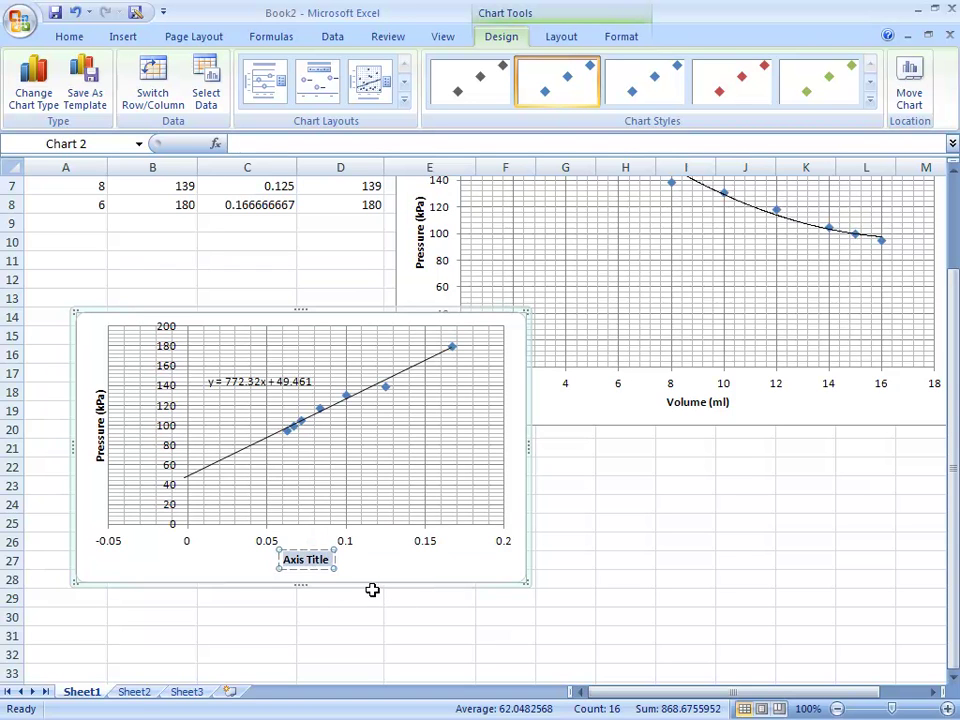
type("1volun")
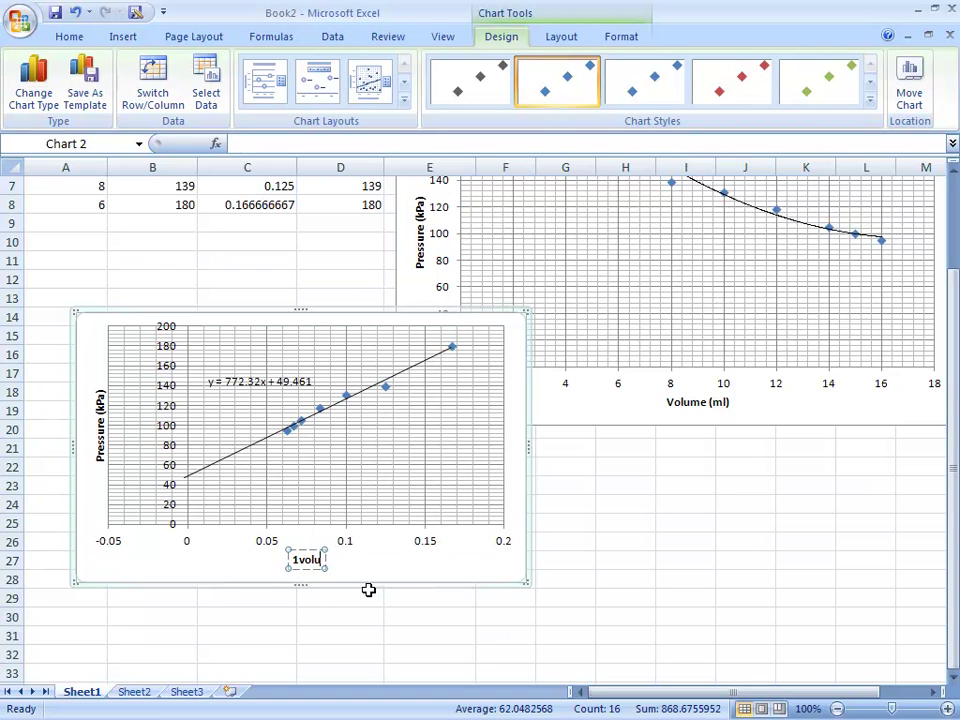
key("BackSpace")
key("BackSpace")
key("BackSpace")
key("BackSpace")
key("BackSpace")
type("/co")
key("BackSpace")
key("BackSpace")
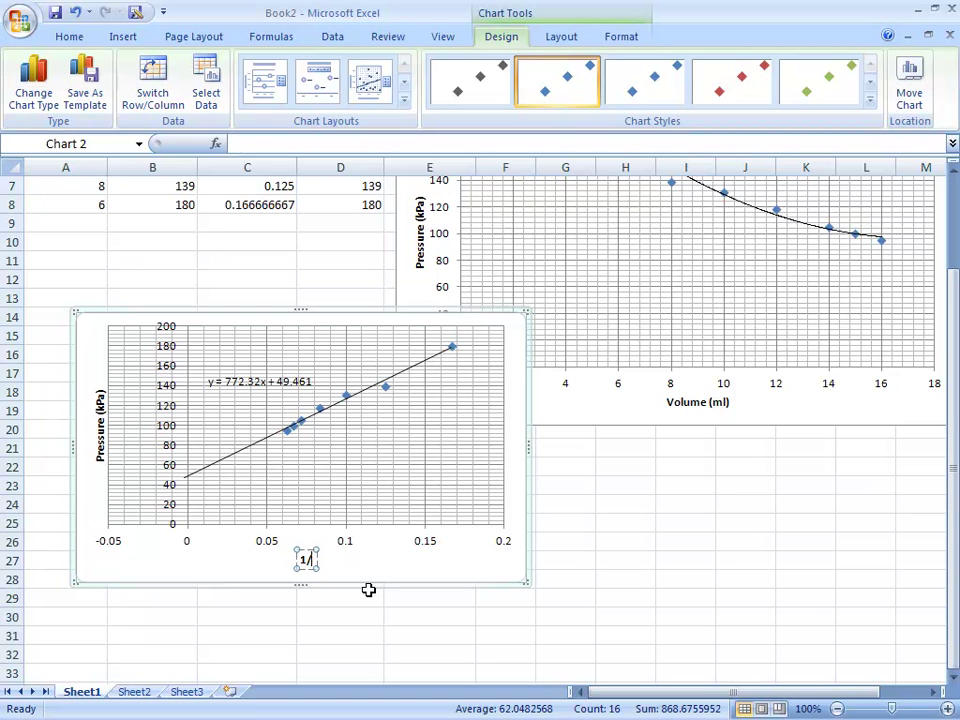
type("Volume")
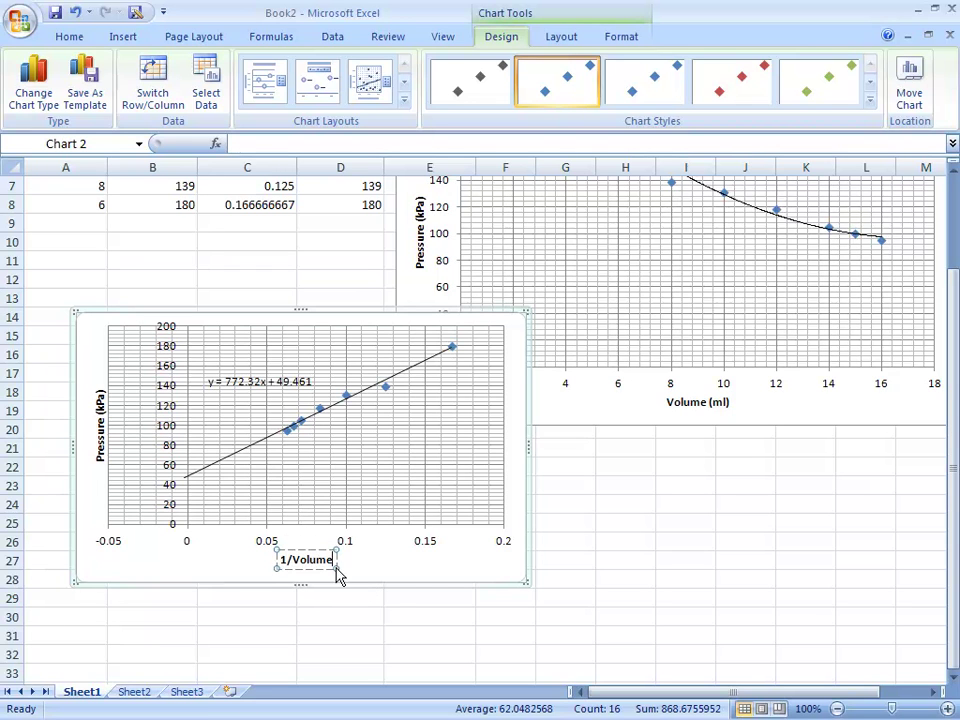
type(" (m")
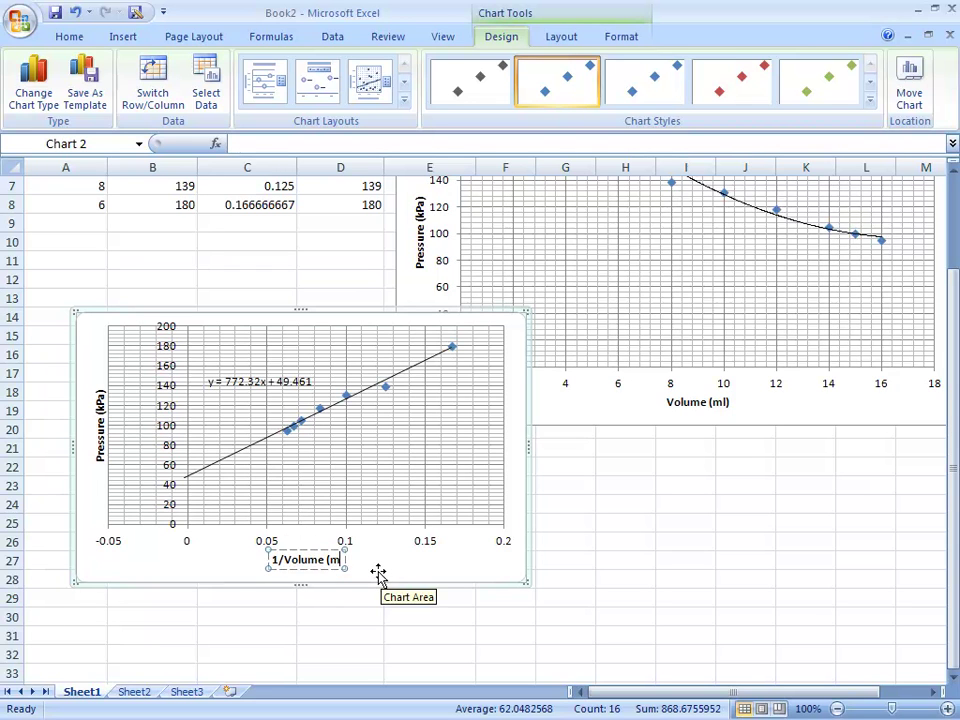
key("BackSpace")
key("BackSpace")
key("BackSpace")
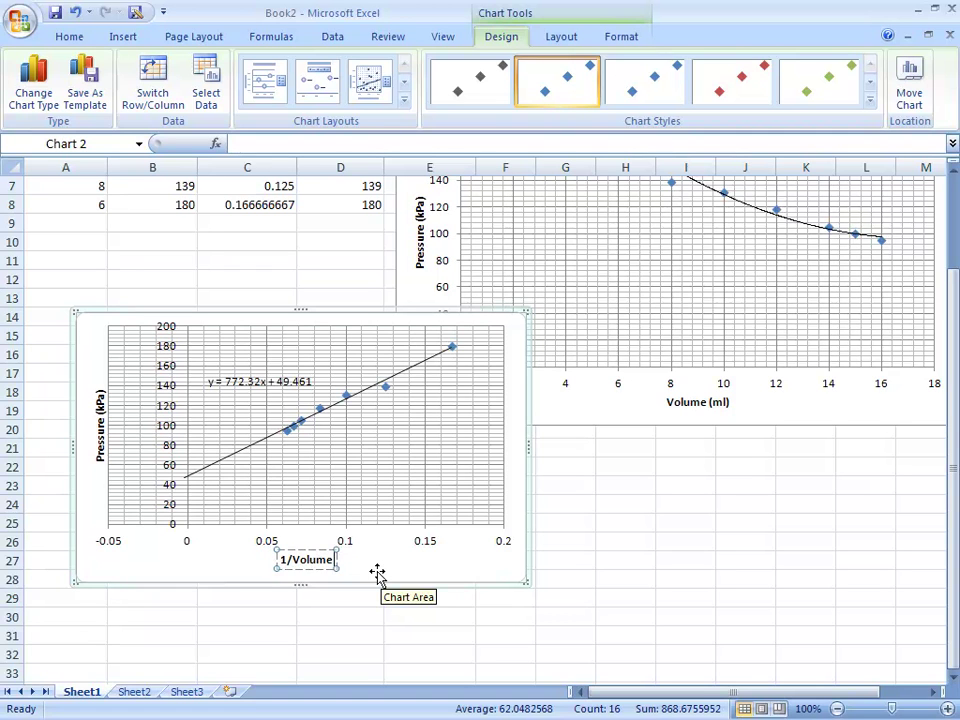
type("(1/mL)")
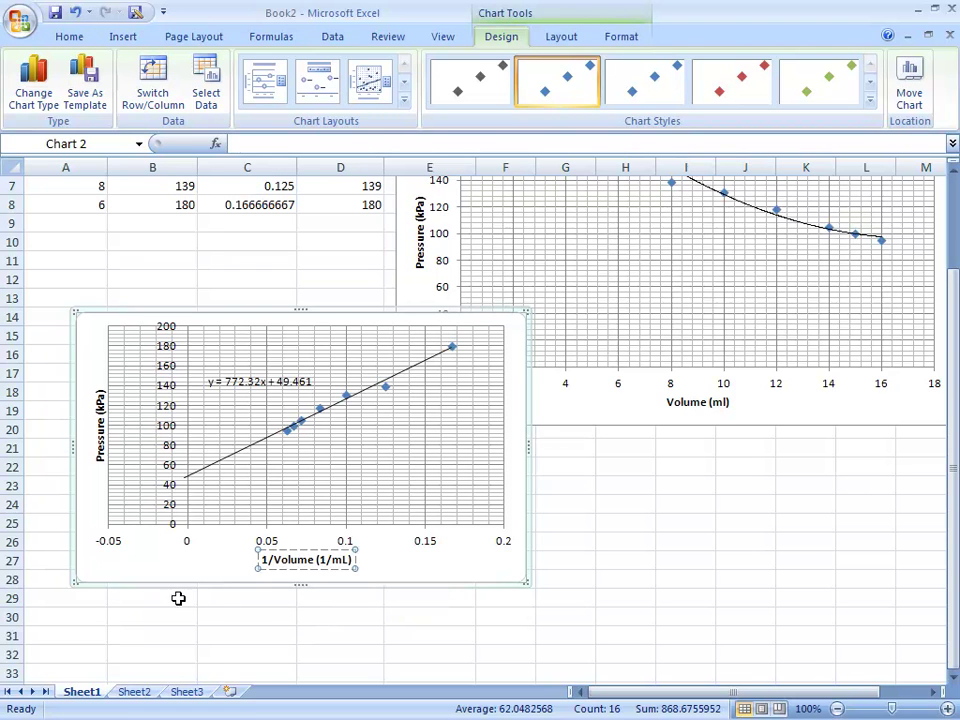
left_click(212, 610)
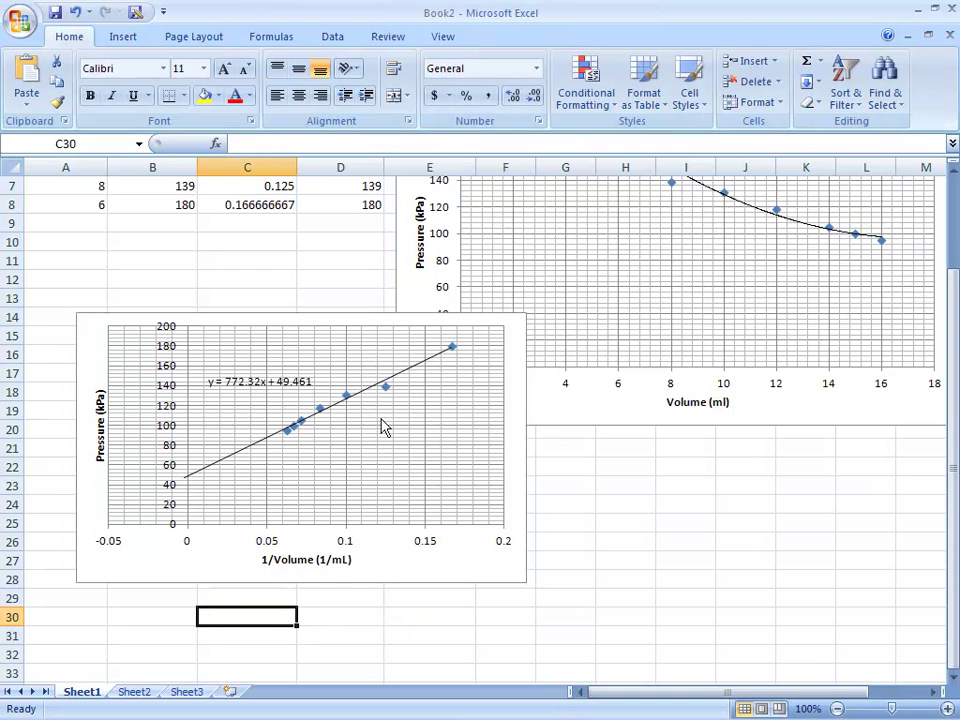